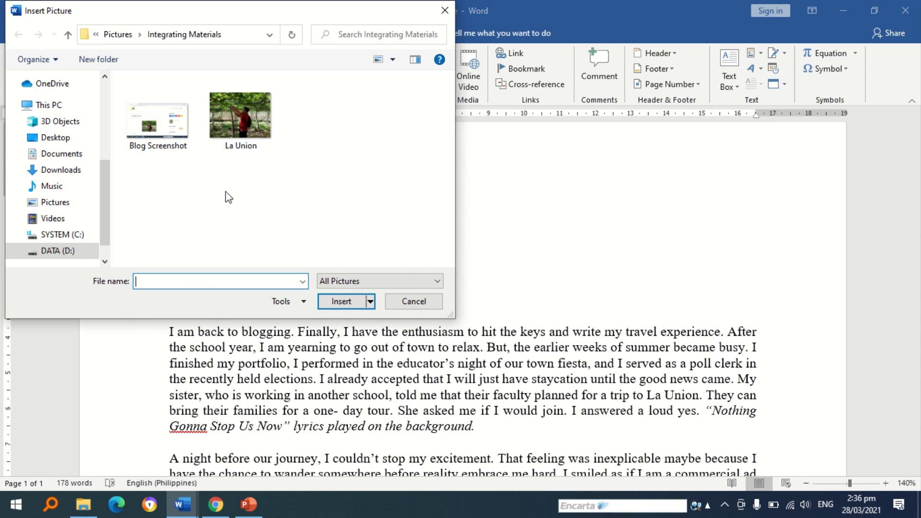
# Insert the La Union picture below "Hello campers!" and shrink it proportionally to about 9.2 cm high by 12.2 cm wide
pyautogui.click(237, 131)
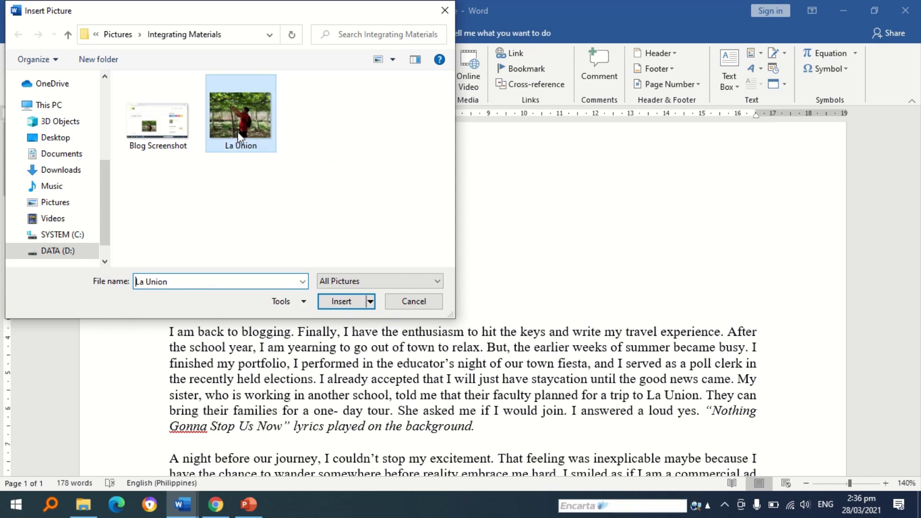
pyautogui.click(334, 302)
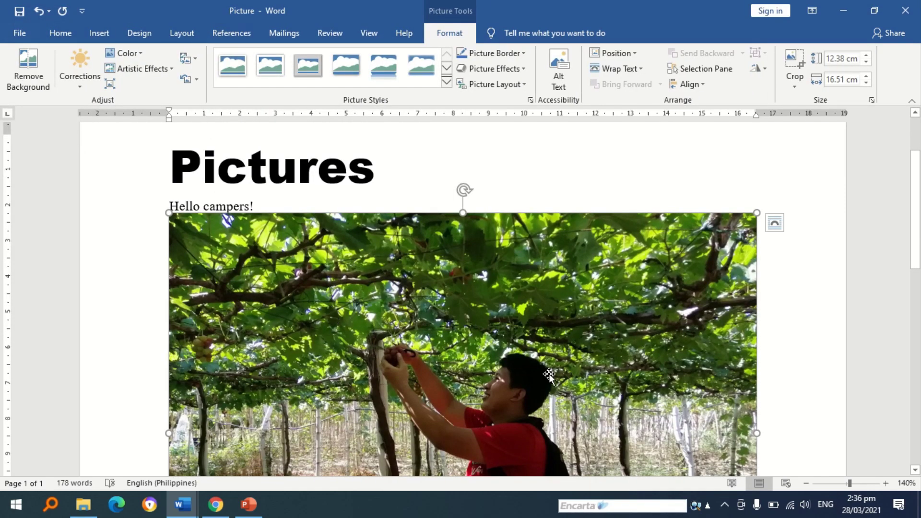
pyautogui.scroll(-5, 549, 377)
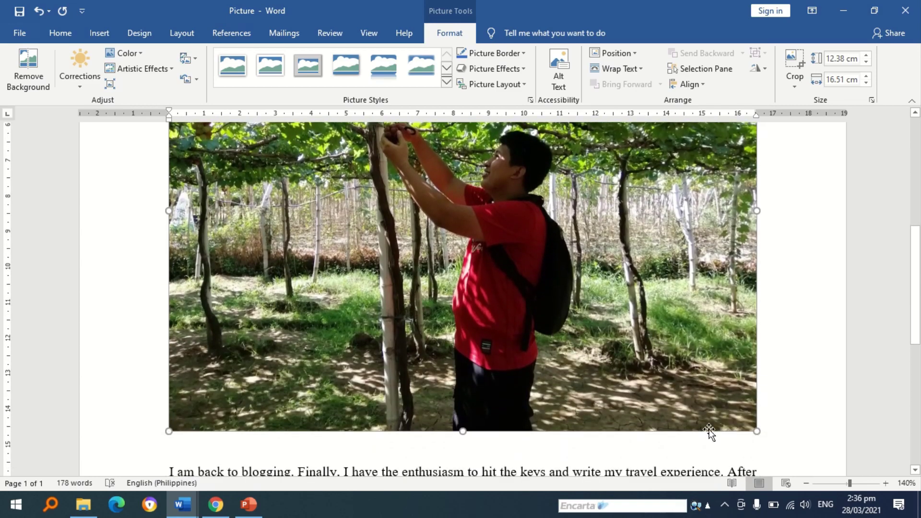
pyautogui.moveTo(756, 430); pyautogui.dragTo(604, 331)
pyautogui.scroll(3, 616, 345)
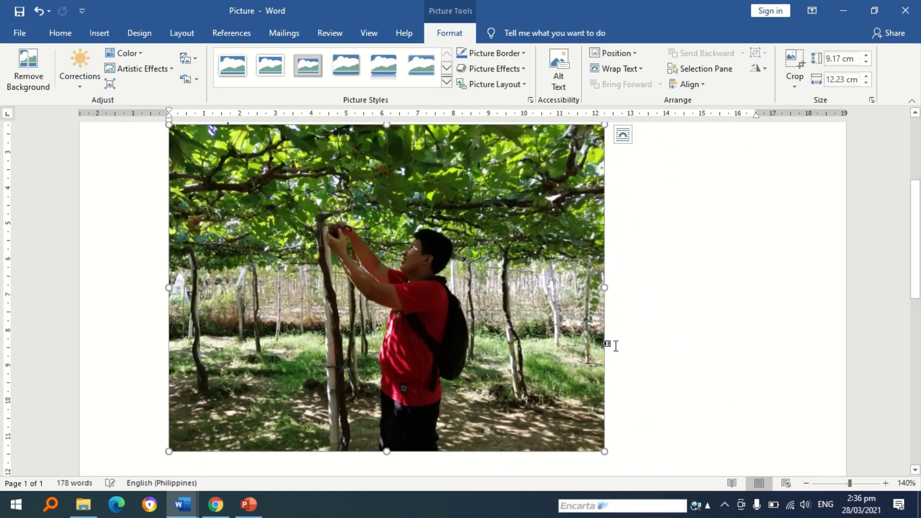
pyautogui.scroll(2, 616, 345)
pyautogui.scroll(2, 610, 349)
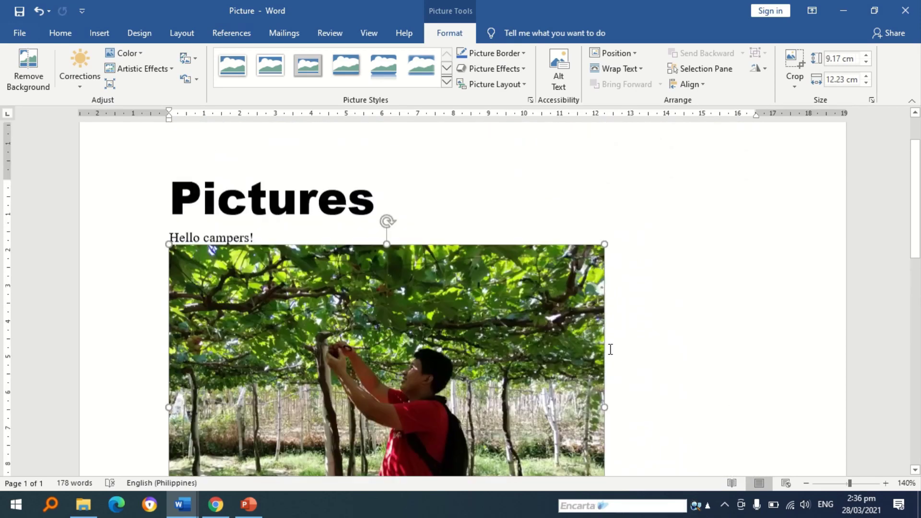
pyautogui.scroll(-5, 610, 349)
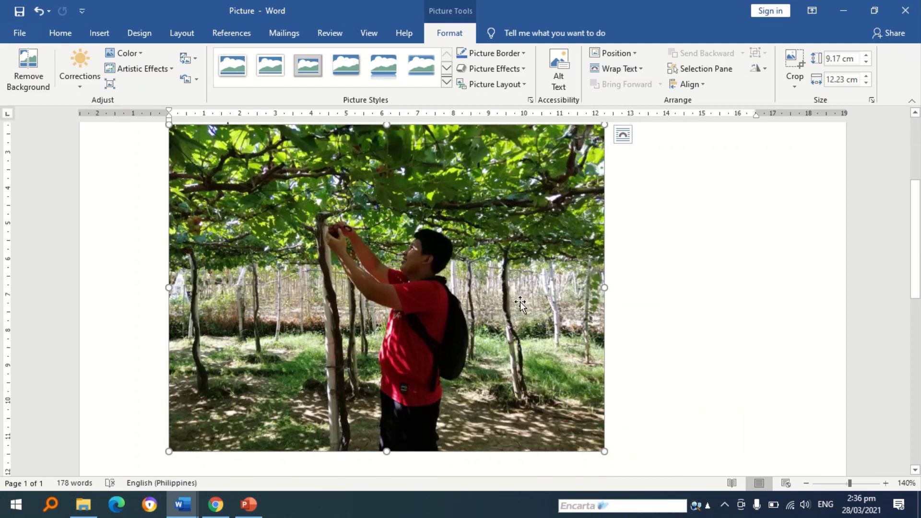
pyautogui.scroll(2, 520, 303)
pyautogui.moveTo(430, 6)
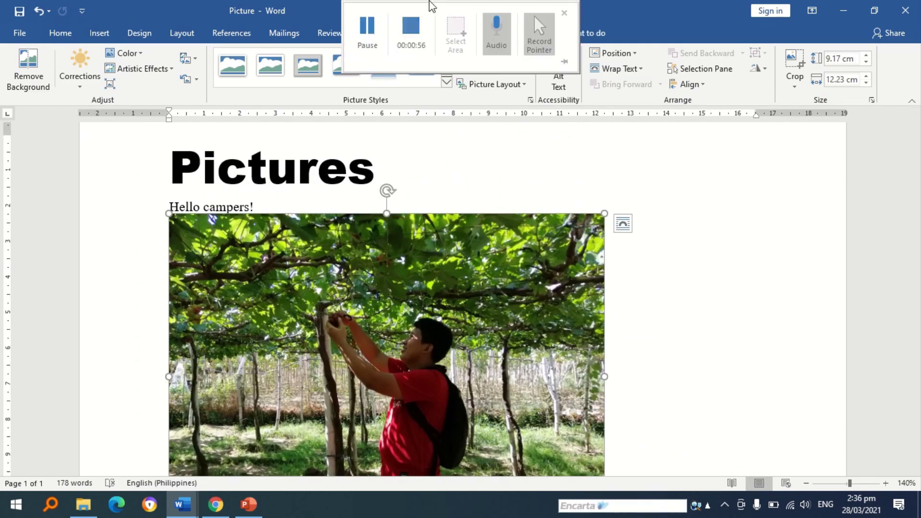
pyautogui.click(408, 27)
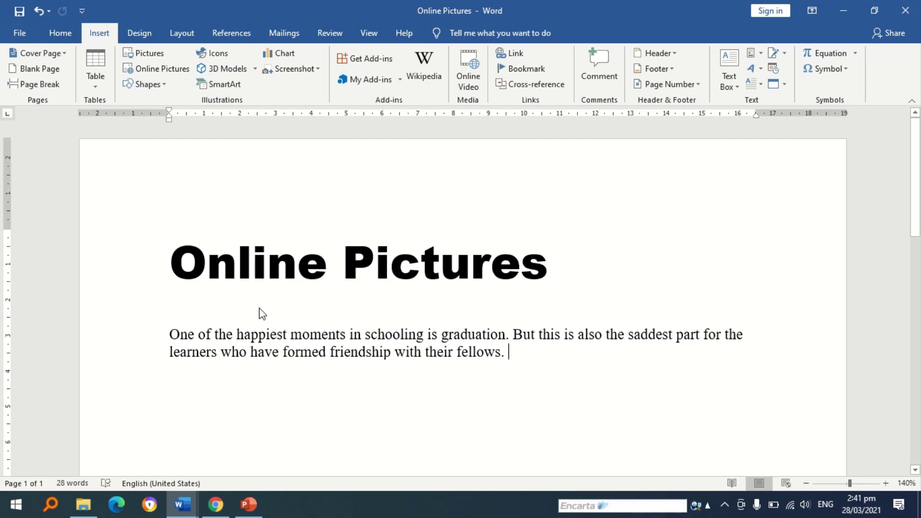
# With the cursor on the empty line below the "Online Pictures" heading, browse online pictures in the Graduation category
pyautogui.click(212, 316)
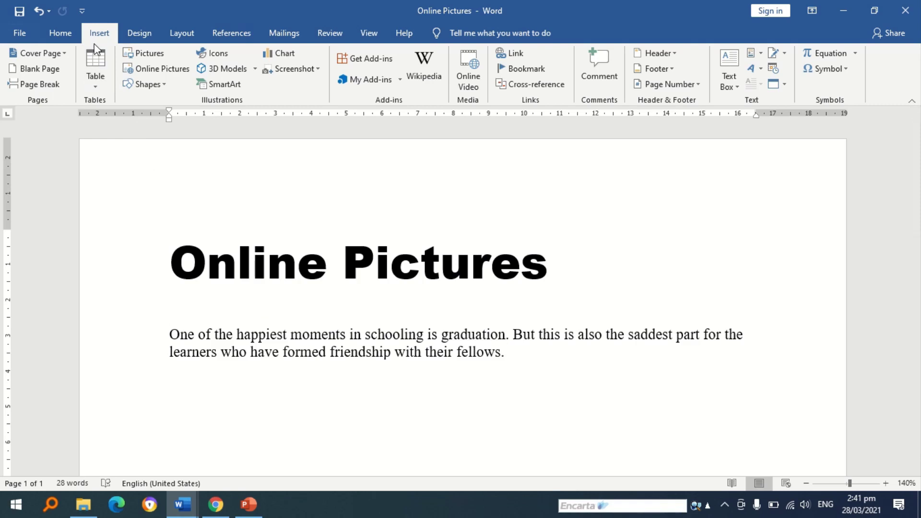
pyautogui.click(164, 71)
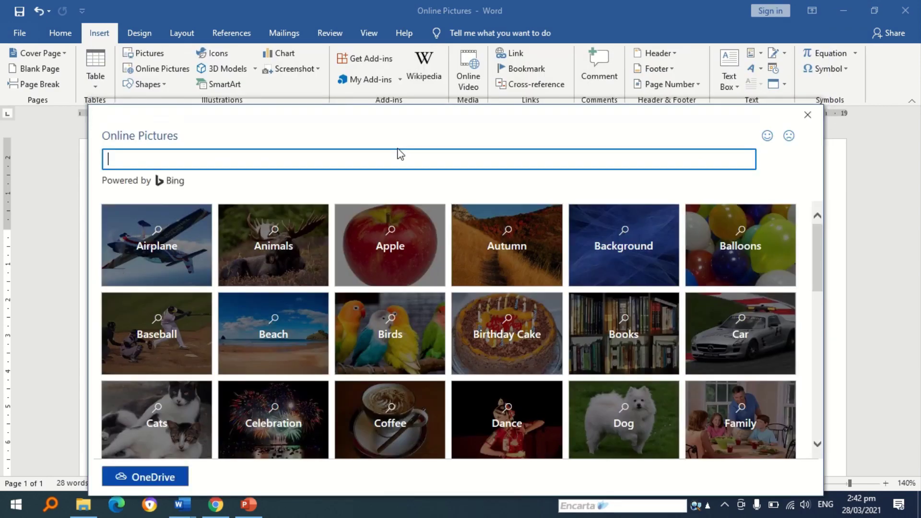
pyautogui.moveTo(402, 126); pyautogui.dragTo(403, 99)
pyautogui.scroll(-3, 557, 283)
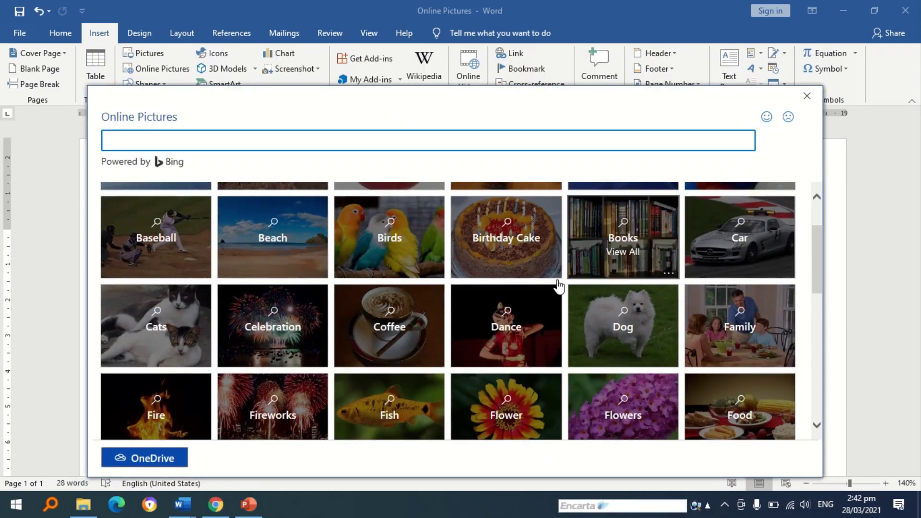
pyautogui.click(295, 410)
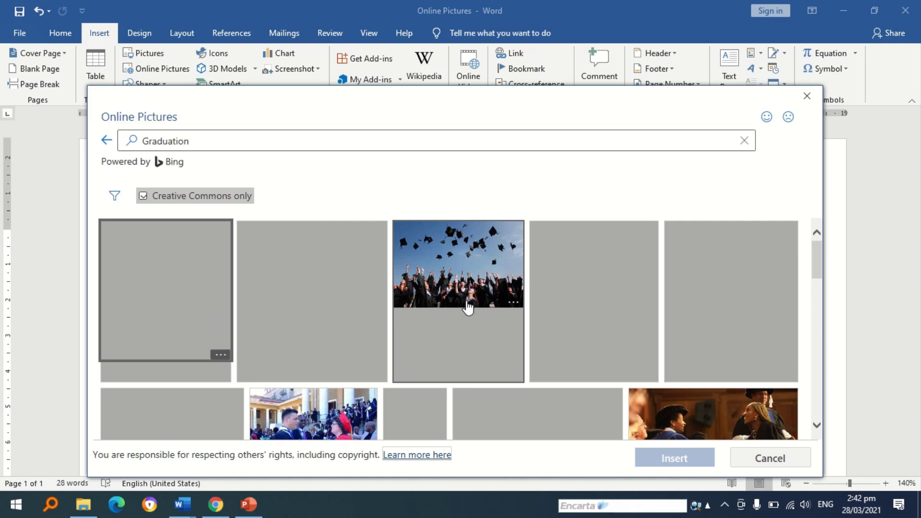
# Insert the online picture of graduates tossing their caps against a blue sky
pyautogui.scroll(-1, 468, 308)
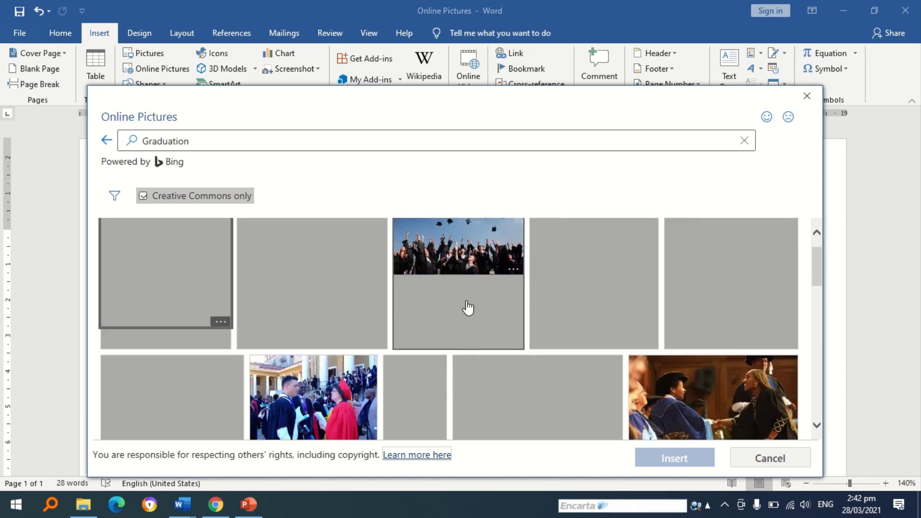
pyautogui.click(474, 259)
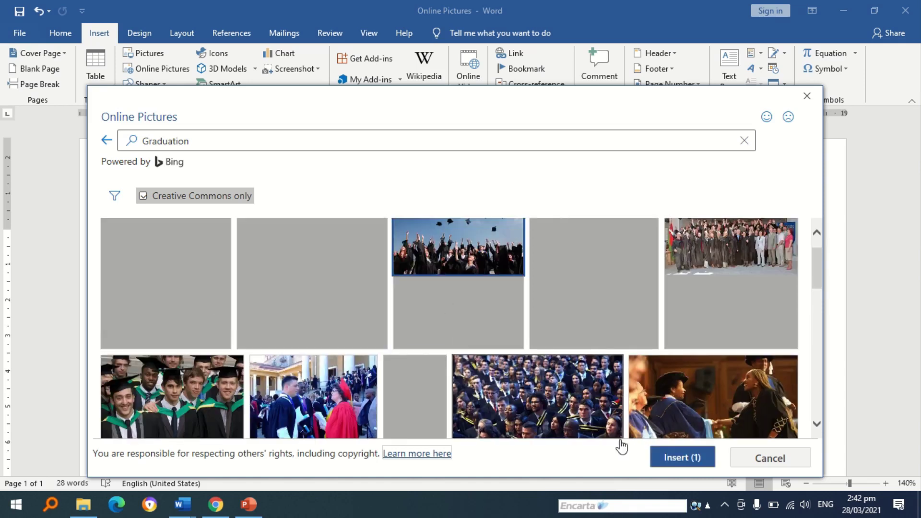
pyautogui.click(684, 460)
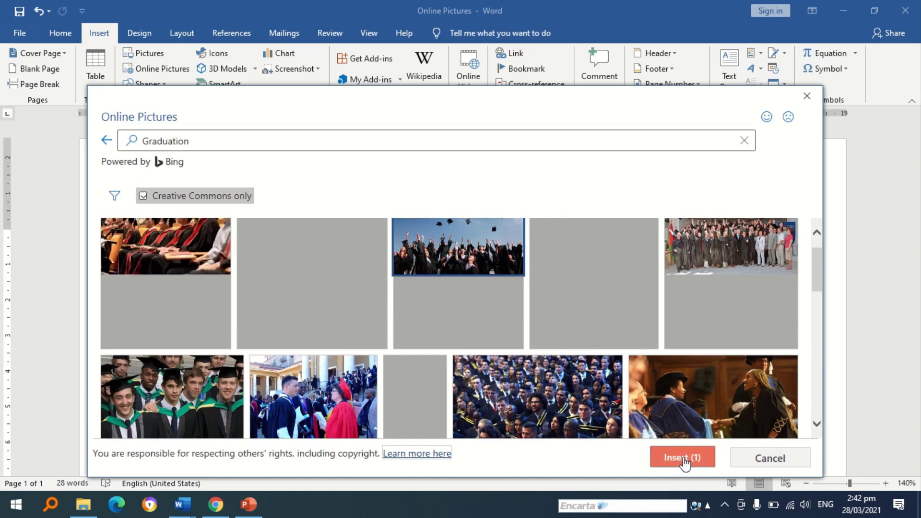
pyautogui.click(683, 459)
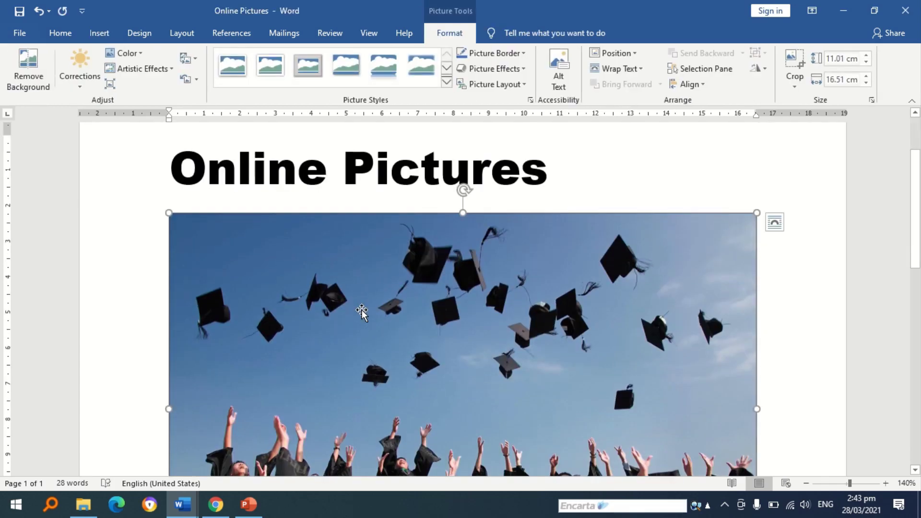
pyautogui.scroll(-5, 361, 312)
pyautogui.scroll(2, 366, 329)
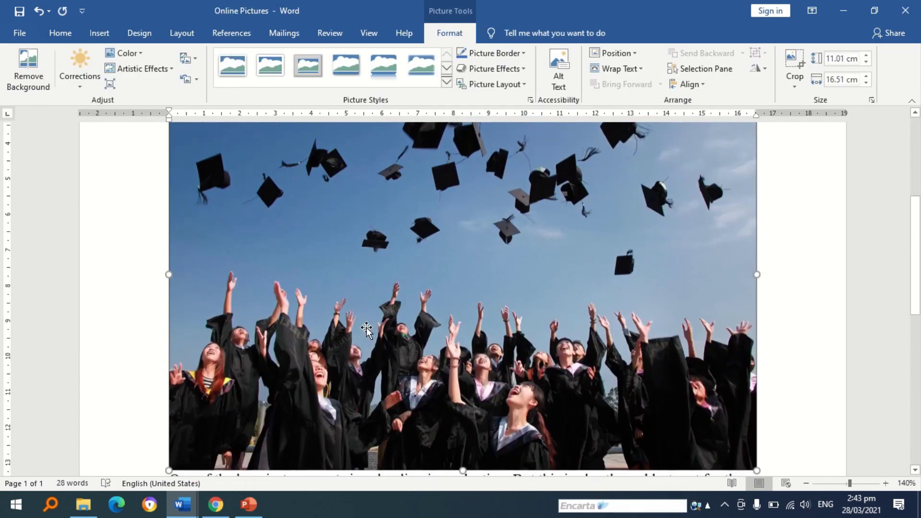
pyautogui.scroll(3, 366, 329)
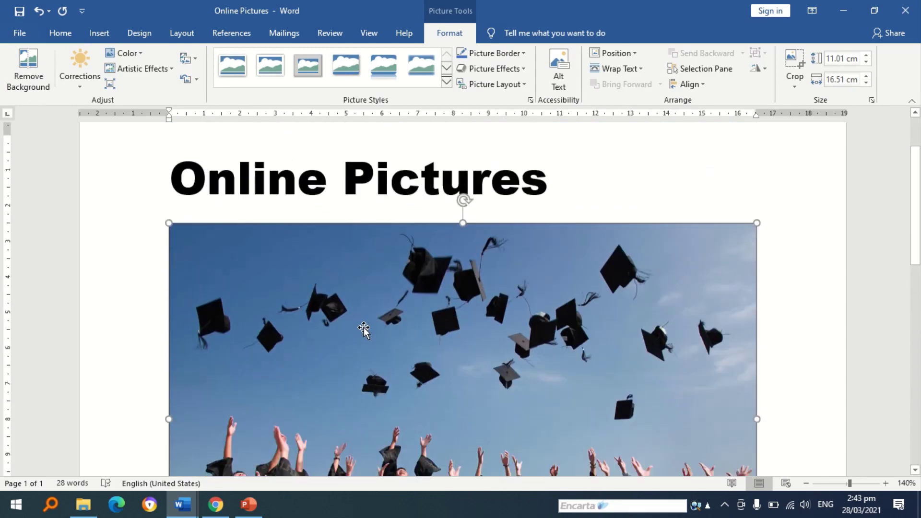
pyautogui.scroll(-3, 364, 329)
pyautogui.scroll(2, 364, 330)
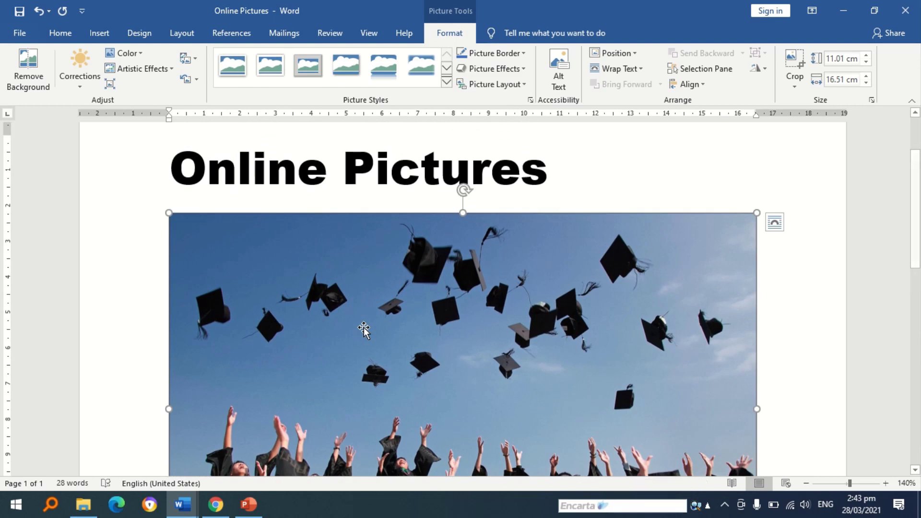
pyautogui.scroll(3, 364, 330)
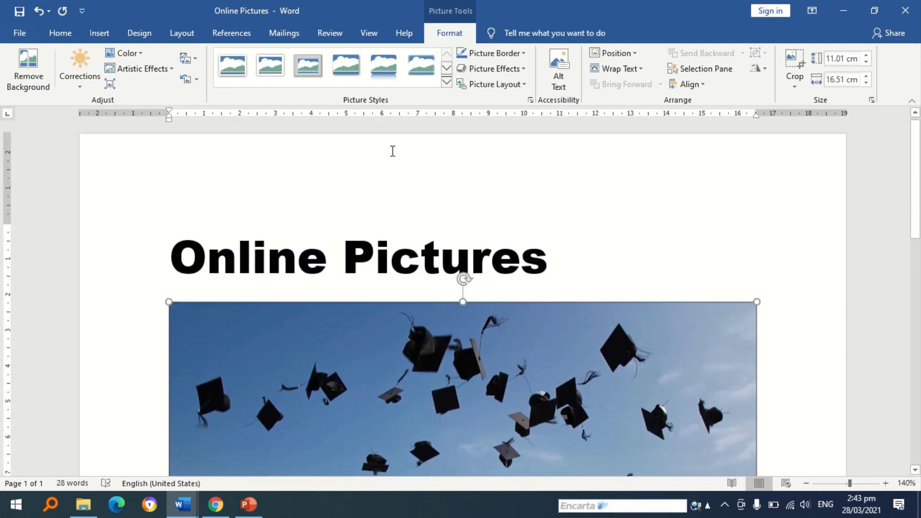
pyautogui.click(418, 7)
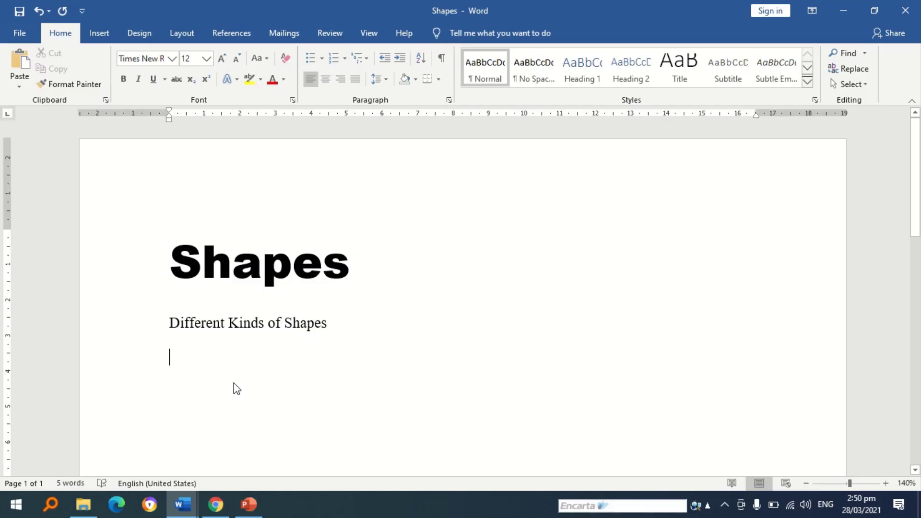
# Draw an isosceles triangle about 6.6 cm high and 6 cm wide below the line "Different Kinds of Shapes"
pyautogui.click(109, 32)
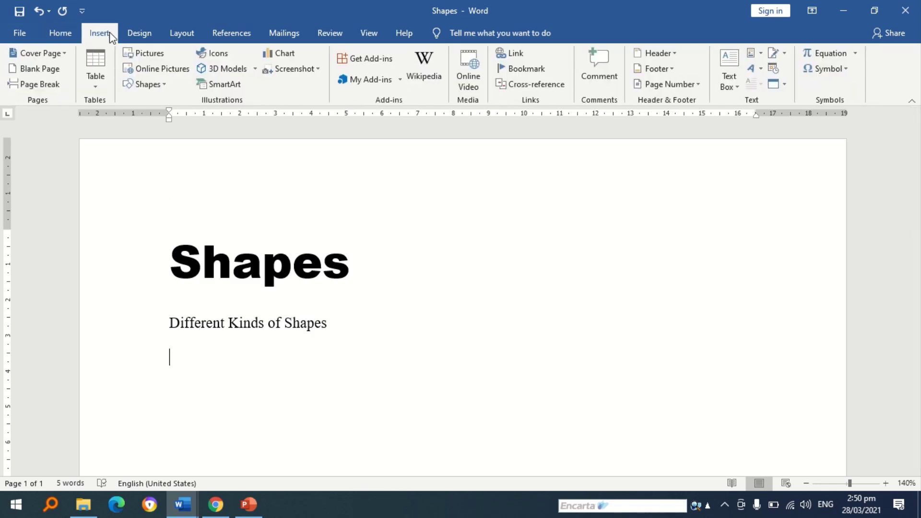
pyautogui.click(147, 87)
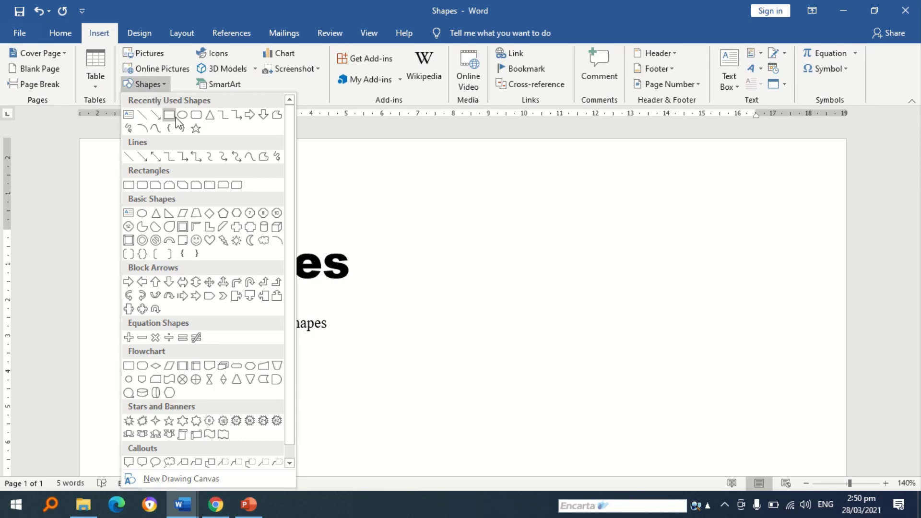
pyautogui.click(210, 116)
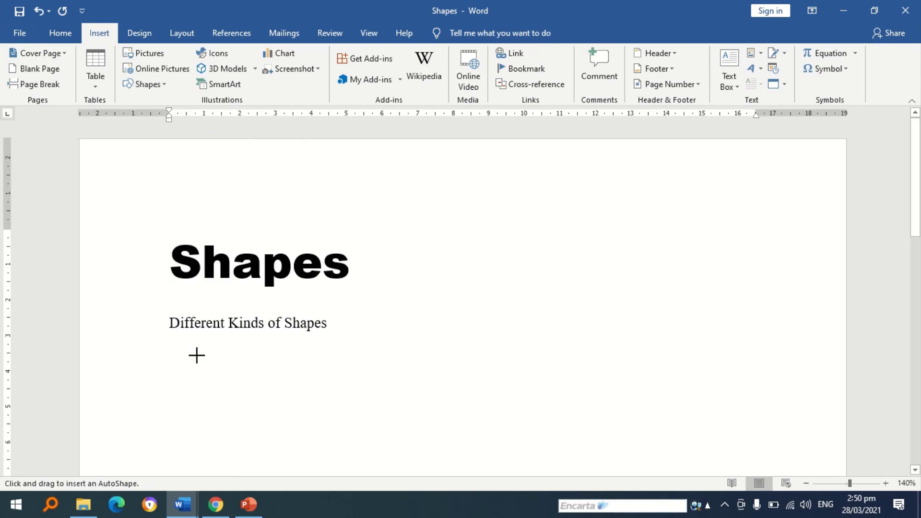
pyautogui.moveTo(211, 353)
pyautogui.mouseDown()
pyautogui.moveTo(355, 462)
pyautogui.moveTo(415, 479)
pyautogui.moveTo(440, 438)
pyautogui.moveTo(428, 447)
pyautogui.mouseUp()
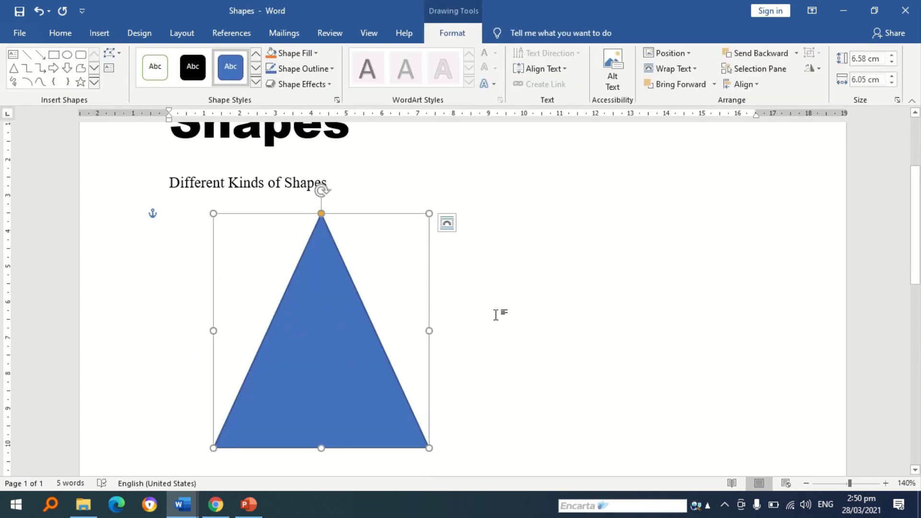
pyautogui.scroll(-2, 497, 314)
pyautogui.scroll(2, 485, 314)
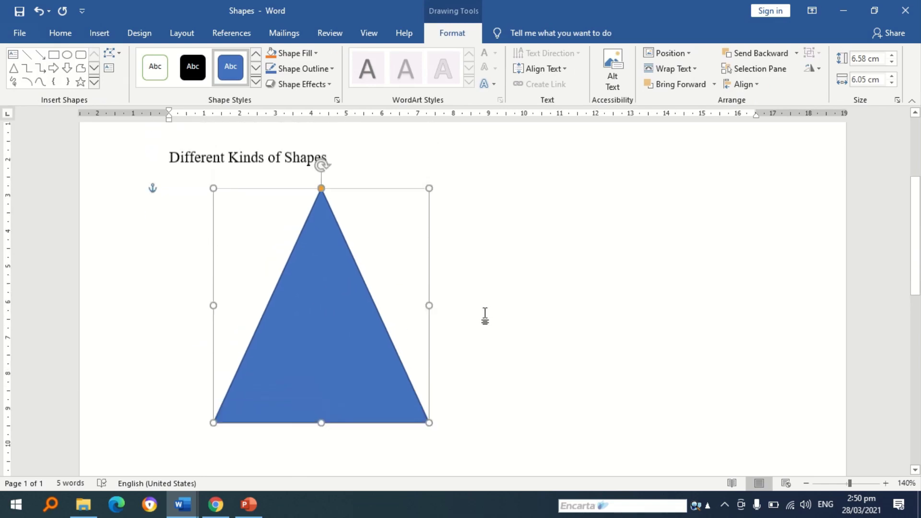
pyautogui.scroll(-1, 483, 315)
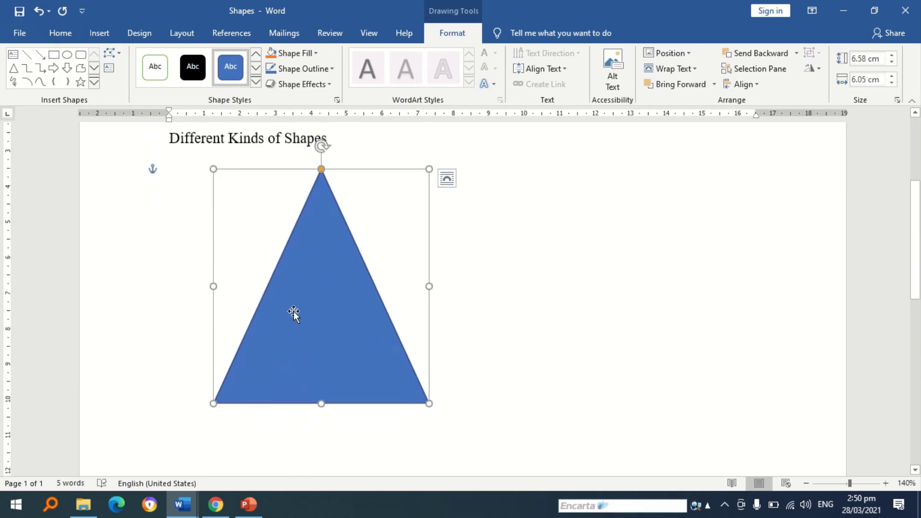
pyautogui.click(283, 430)
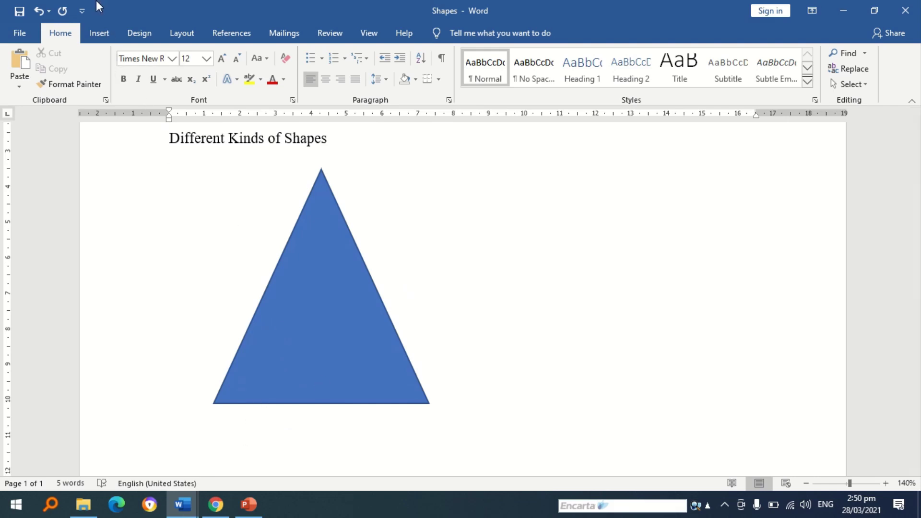
pyautogui.click(107, 36)
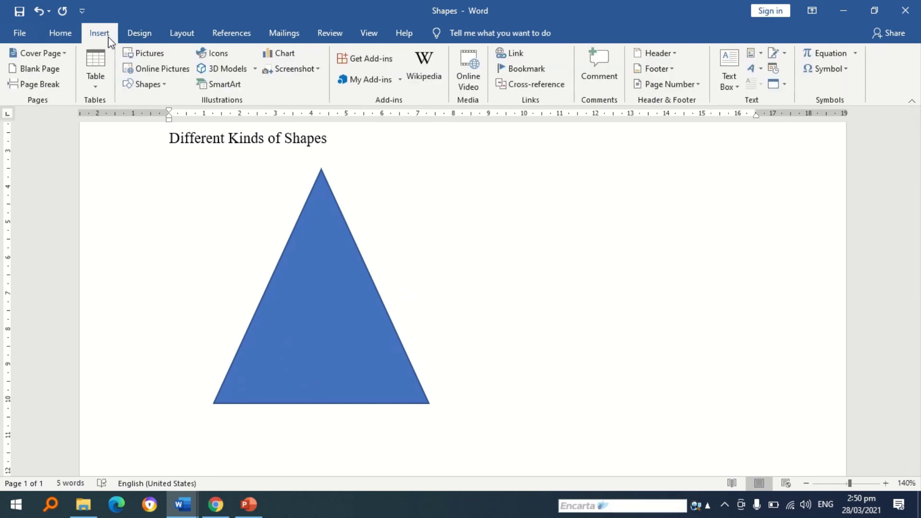
pyautogui.click(151, 91)
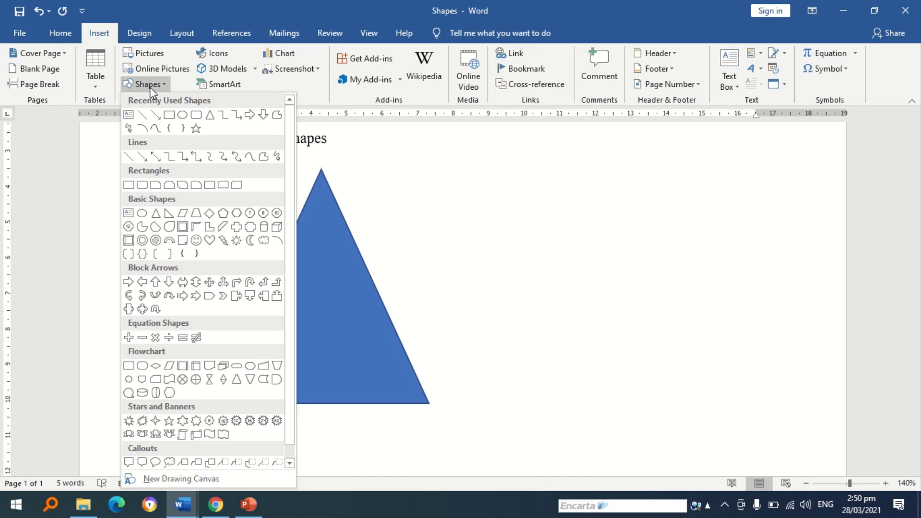
pyautogui.click(336, 289)
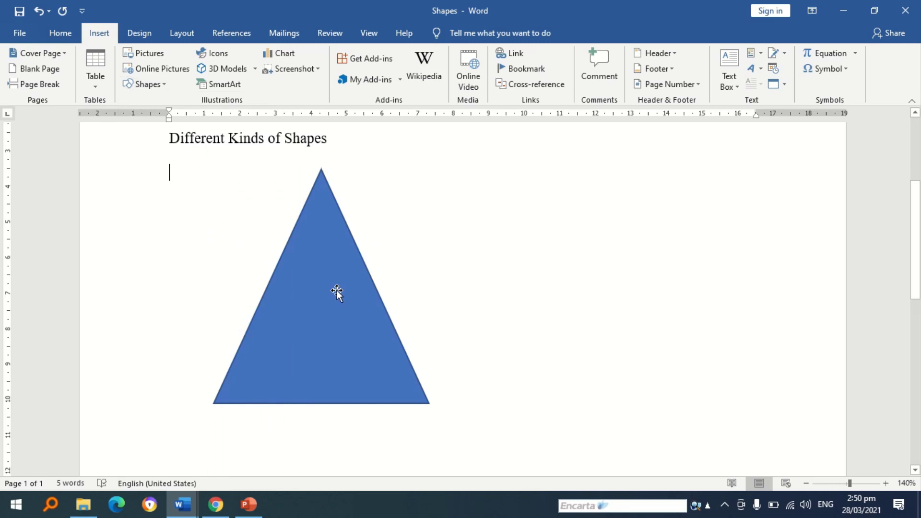
# Add the text "Triangle" inside the blue triangle shape
pyautogui.click(337, 290)
pyautogui.rightClick(337, 292)
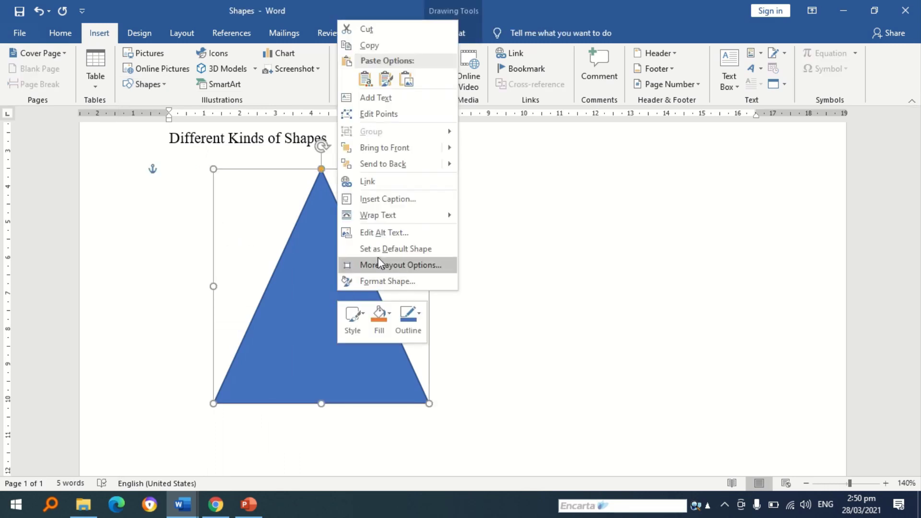
pyautogui.click(376, 97)
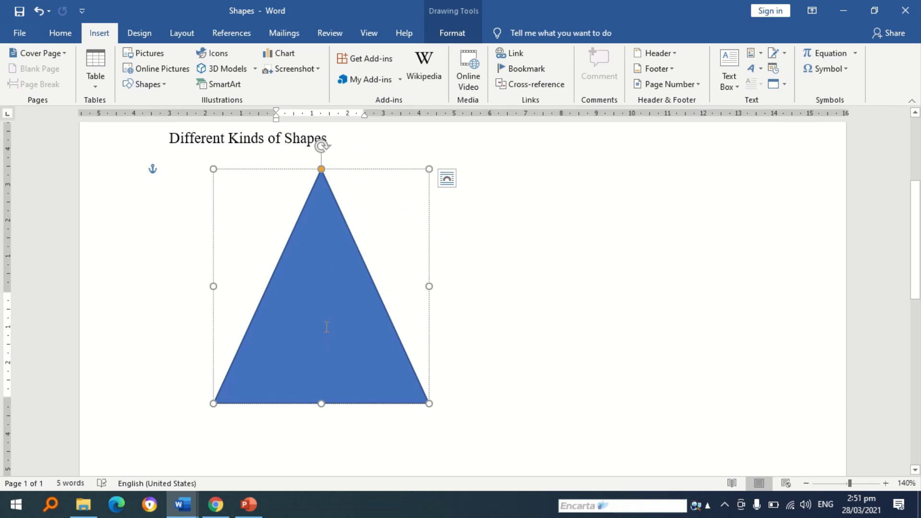
pyautogui.write('Triangle')
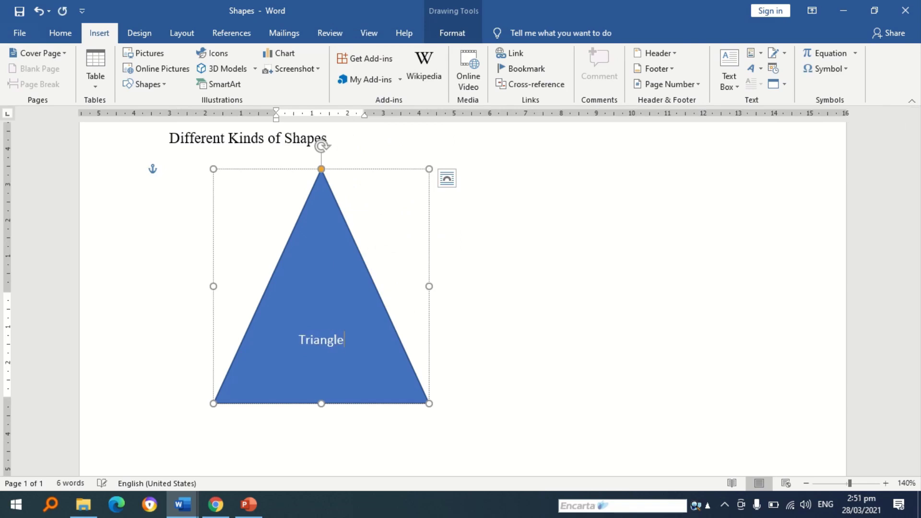
pyautogui.click(552, 372)
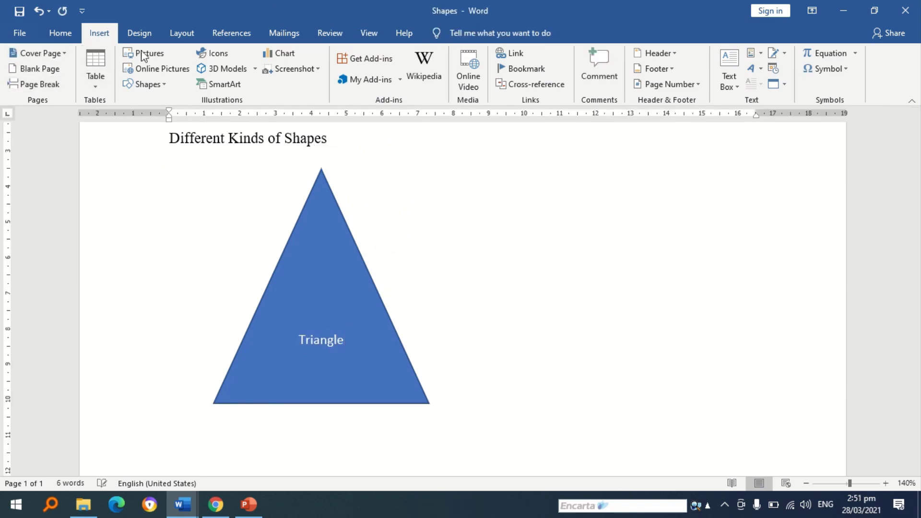
# Draw a rectangle about 6.3 cm high and 8.4 cm wide beside the triangle
pyautogui.click(148, 83)
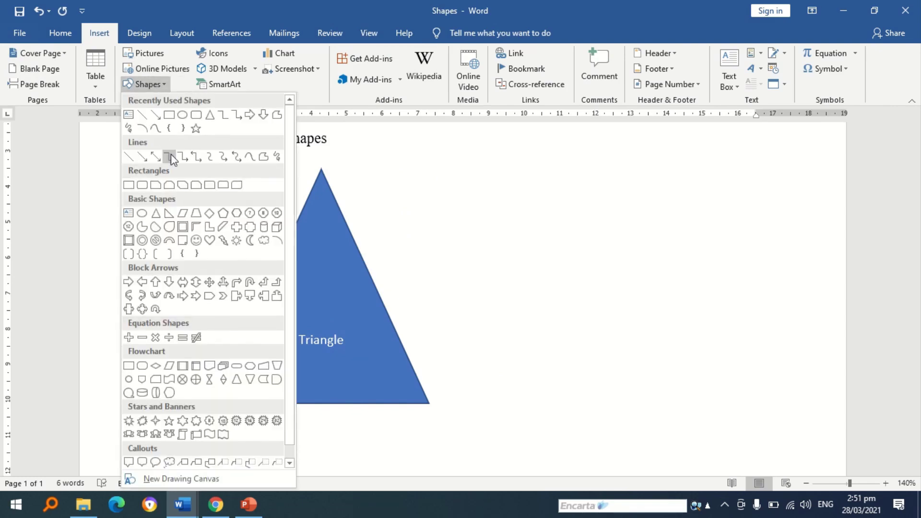
pyautogui.click(169, 116)
pyautogui.moveTo(488, 174)
pyautogui.mouseDown()
pyautogui.moveTo(666, 339)
pyautogui.moveTo(756, 397)
pyautogui.moveTo(789, 397)
pyautogui.mouseUp()
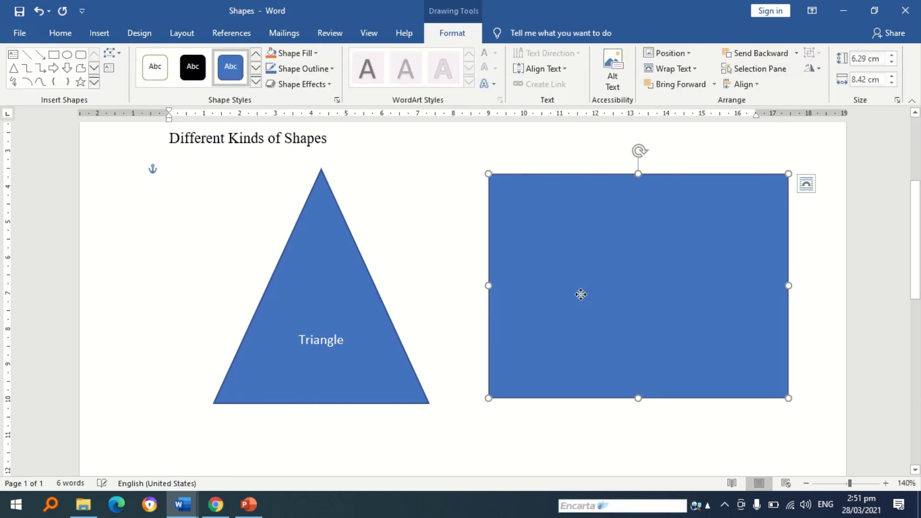
# Add the text "Rectangle" inside the blue rectangle shape and deselect it
pyautogui.rightClick(580, 294)
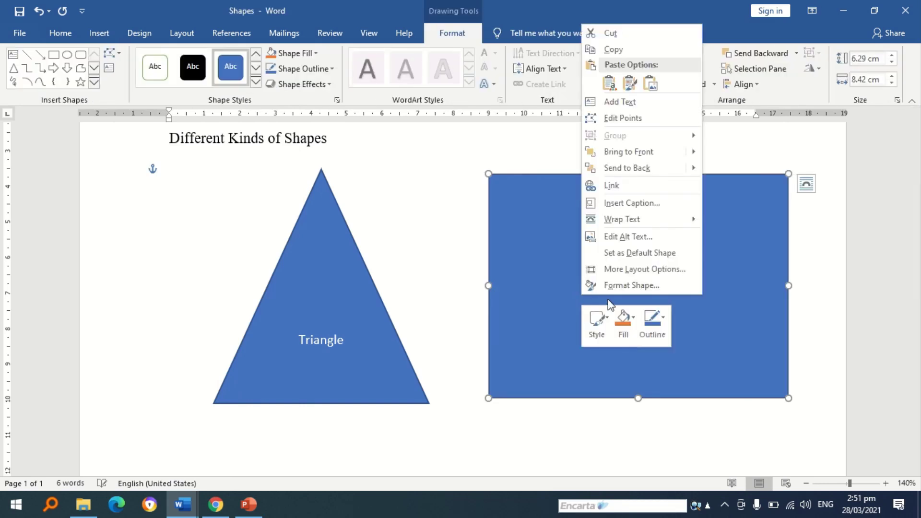
pyautogui.click(616, 103)
pyautogui.write('Rectab')
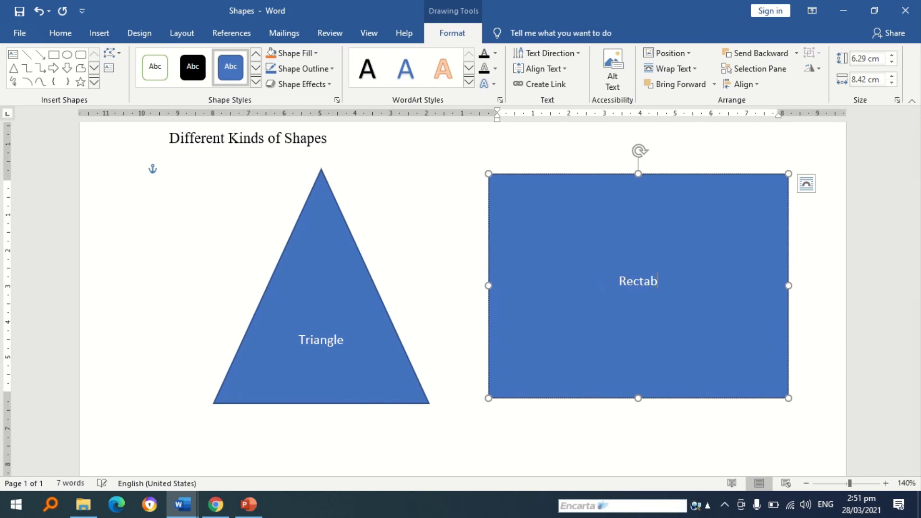
pyautogui.press('BackSpace')
pyautogui.write('nl')
pyautogui.press('BackSpace')
pyautogui.write('gle')
pyautogui.click(428, 267)
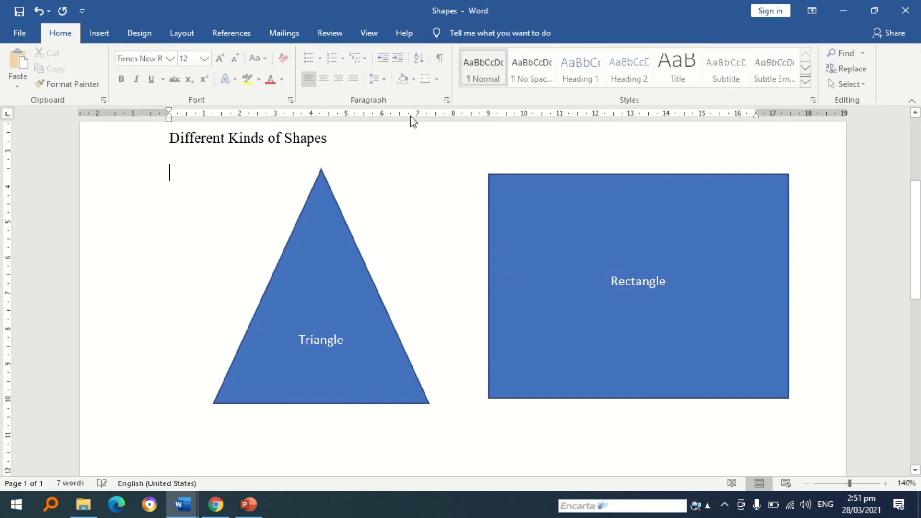
pyautogui.click(408, 22)
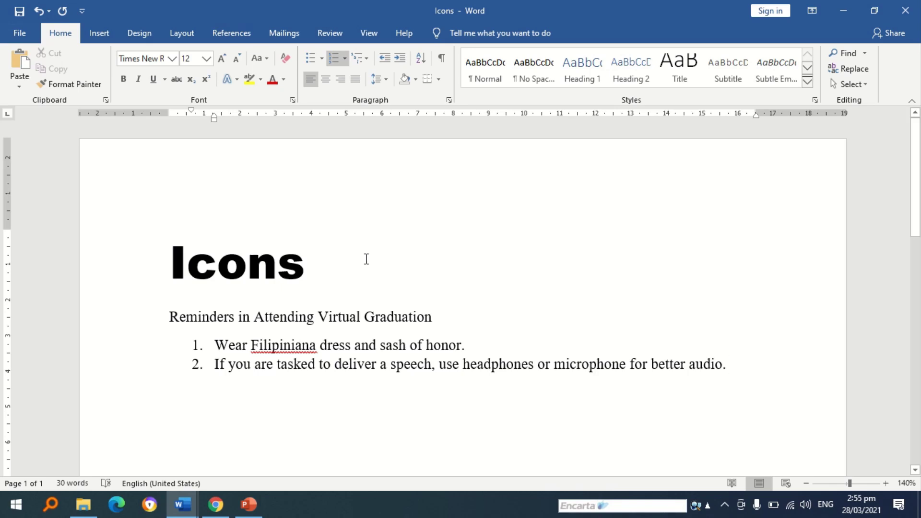
# Add an empty line between the "Icons" heading and the "Reminders in Attending Virtual Graduation" line, and place the cursor on it
pyautogui.click(191, 300)
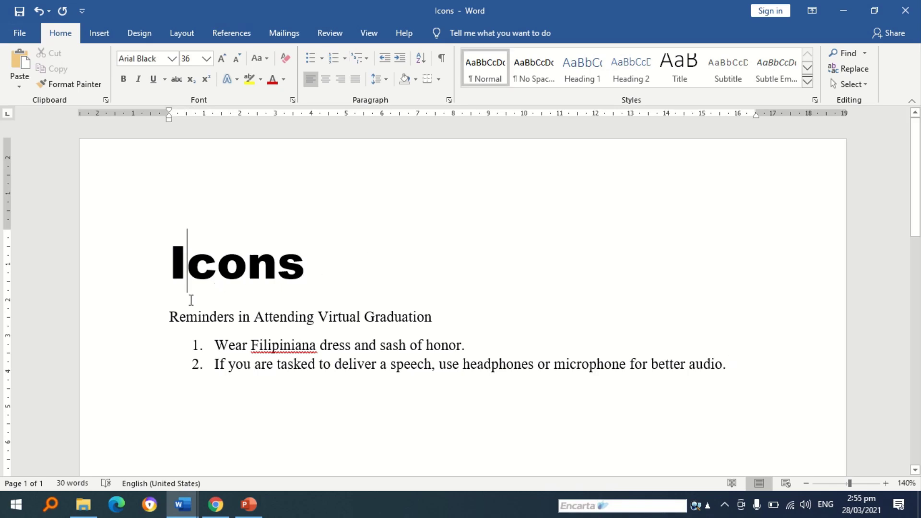
pyautogui.click(170, 318)
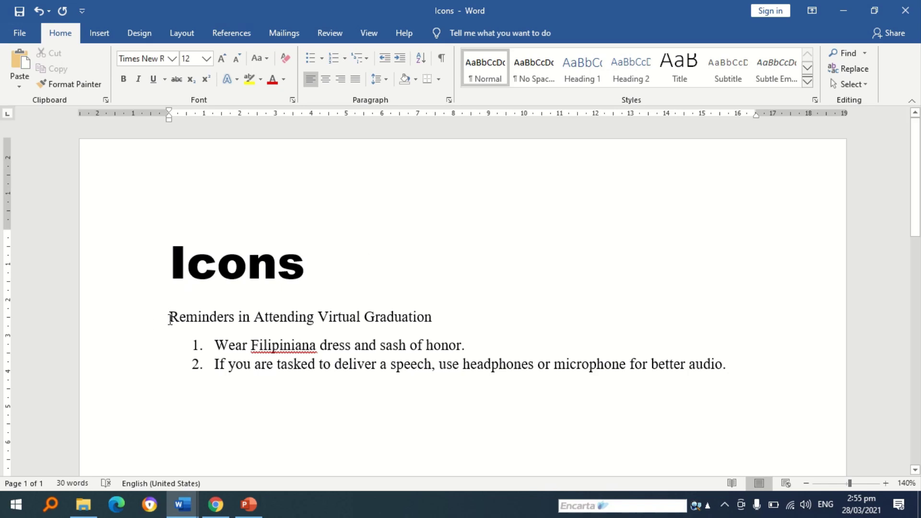
pyautogui.press('Return')
pyautogui.click(180, 304)
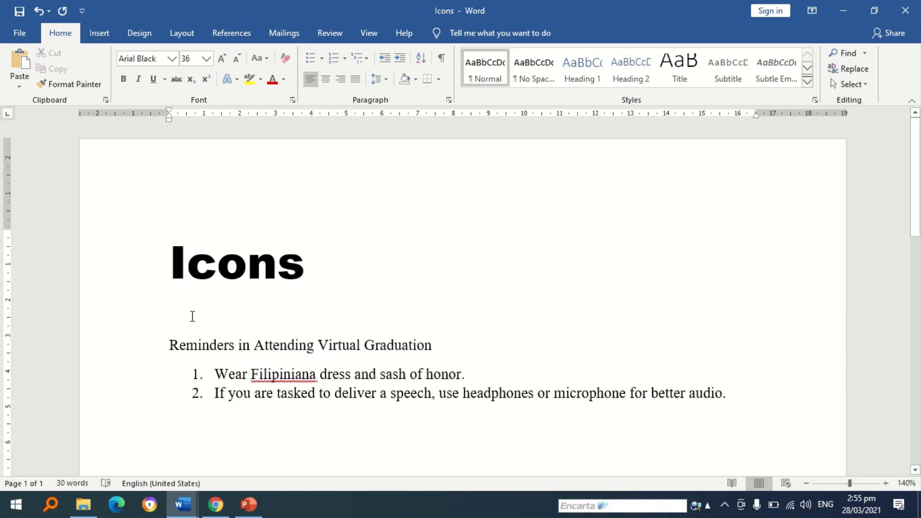
pyautogui.click(193, 316)
# Open the icon library and look through its categories, examining the Holidays and Home icons
pyautogui.click(99, 33)
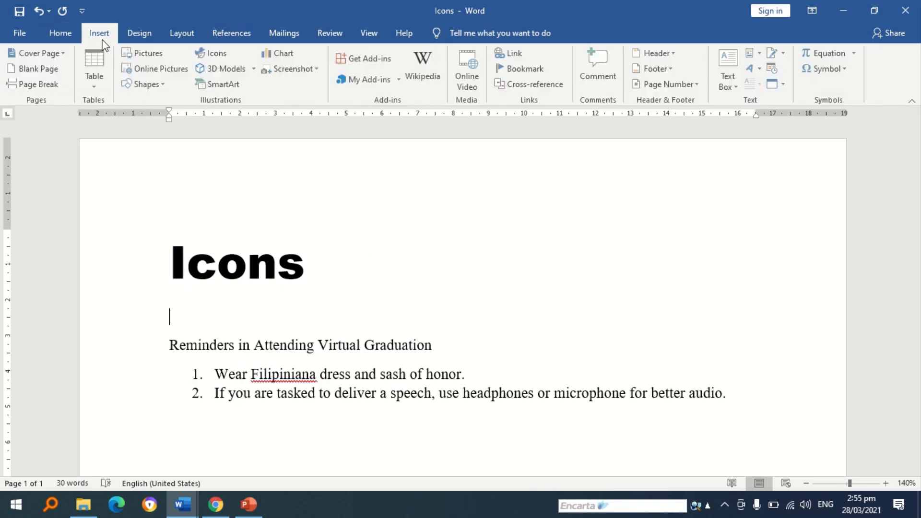
pyautogui.click(212, 54)
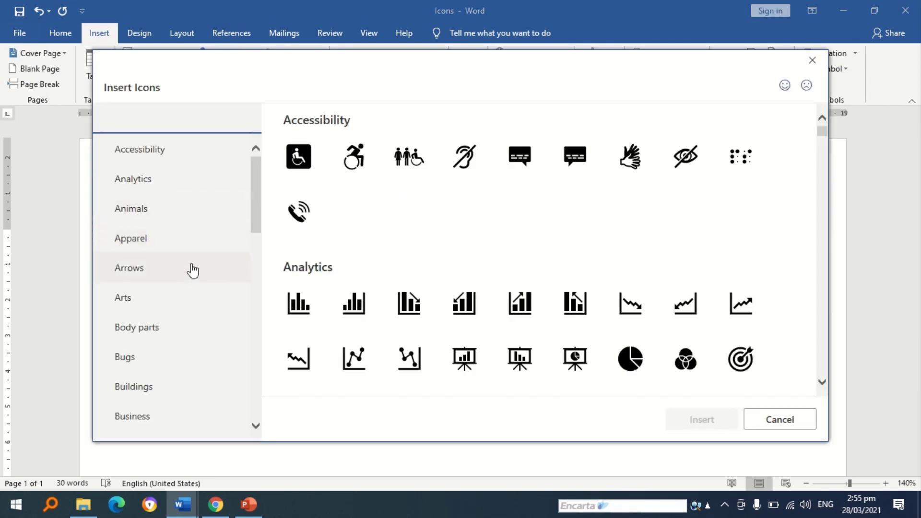
pyautogui.scroll(-3, 191, 269)
pyautogui.scroll(-3, 193, 270)
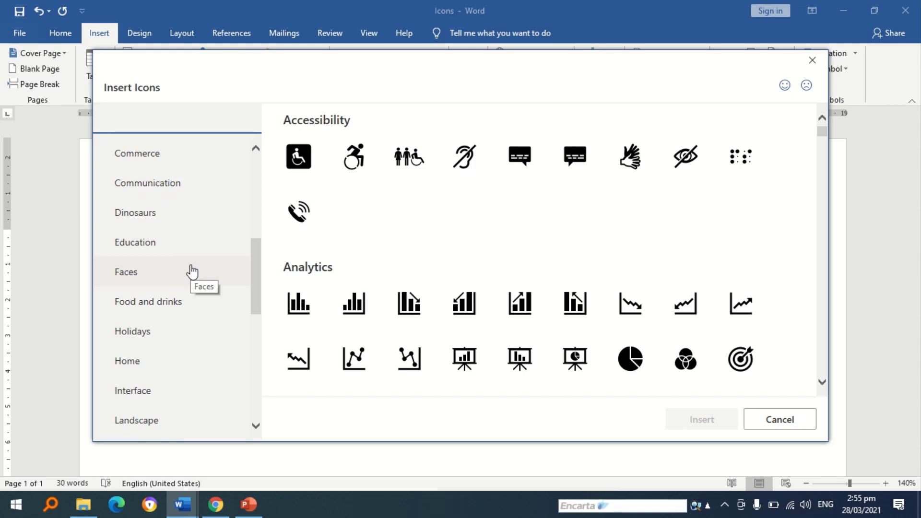
pyautogui.scroll(-3, 192, 270)
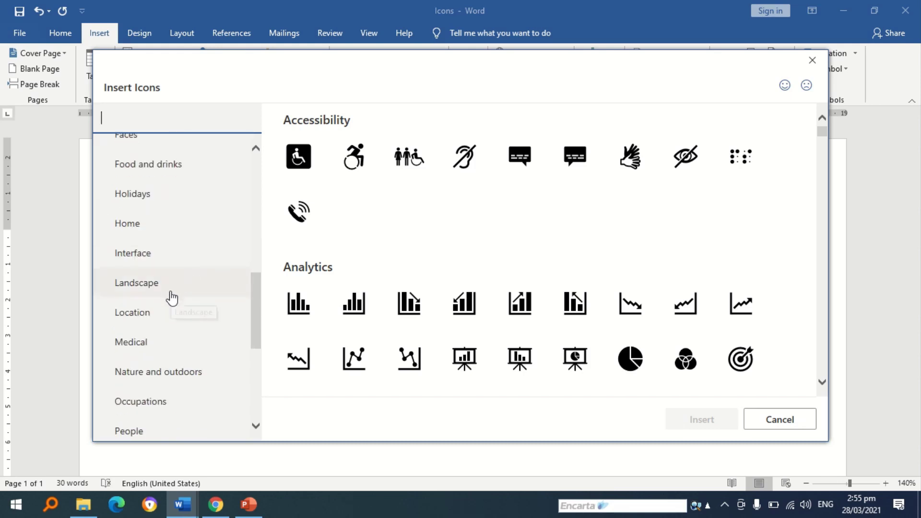
pyautogui.scroll(1, 170, 273)
pyautogui.click(162, 242)
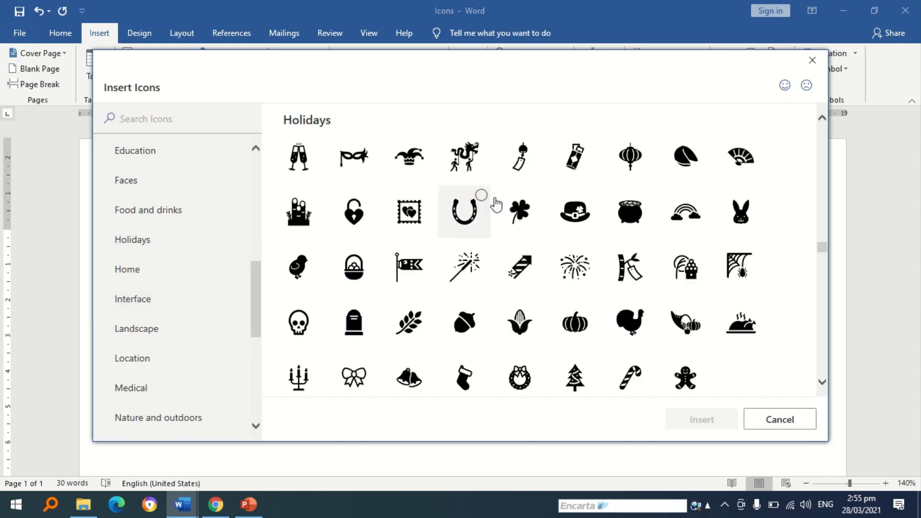
pyautogui.scroll(-3, 525, 309)
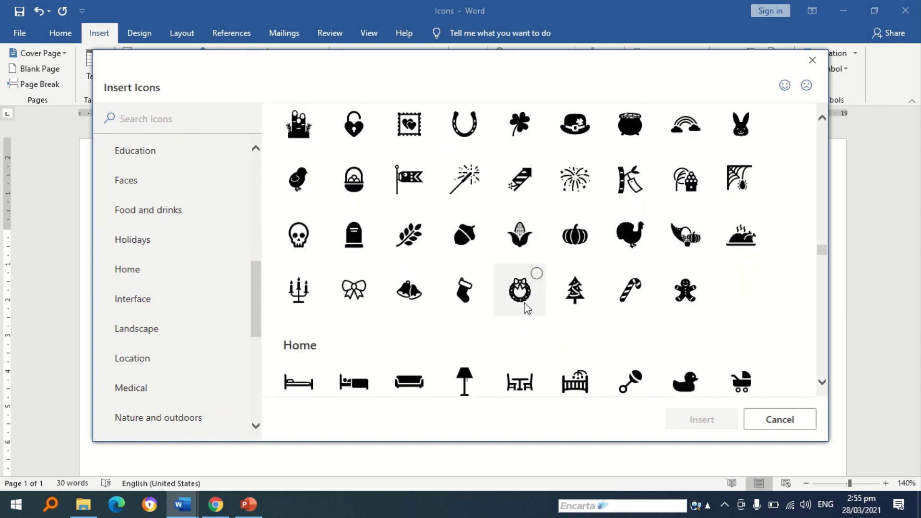
pyautogui.scroll(3, 525, 311)
pyautogui.scroll(-1, 522, 312)
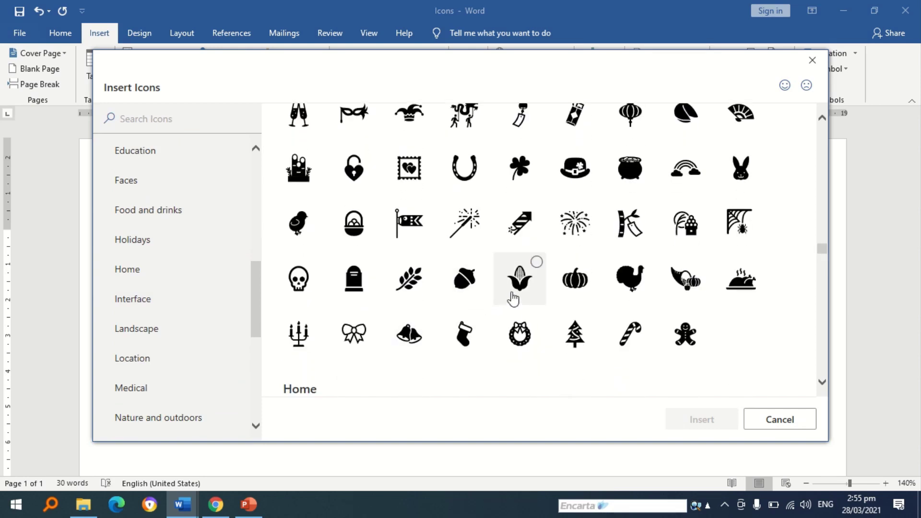
pyautogui.scroll(-1, 633, 240)
pyautogui.scroll(-7, 581, 269)
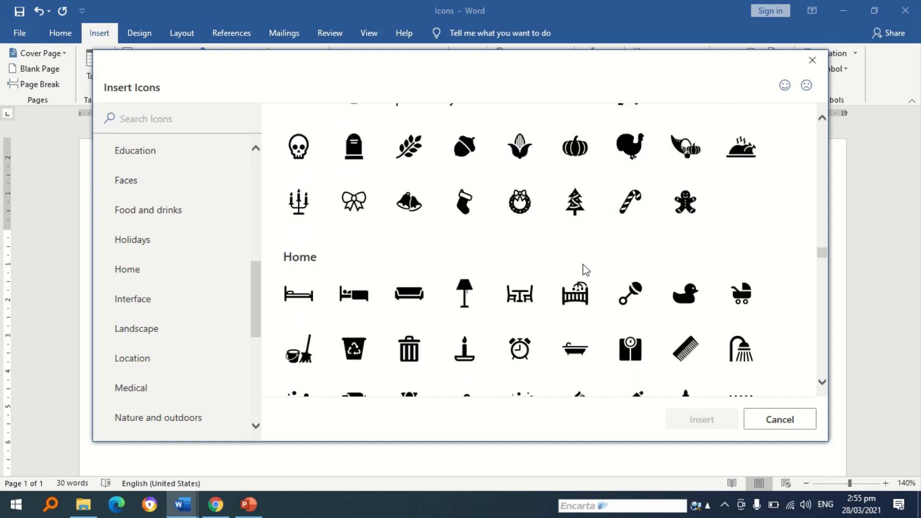
pyautogui.scroll(10, 484, 295)
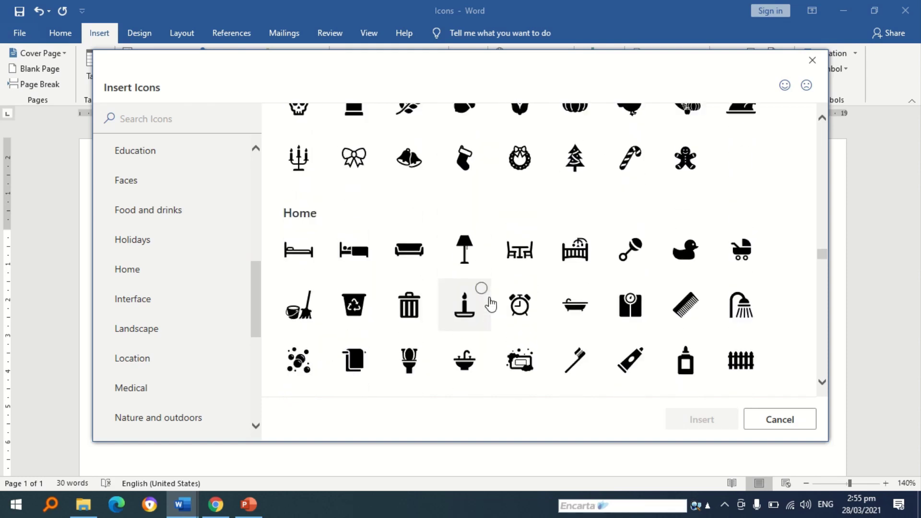
# Insert the rolled diploma icon from the Education category
pyautogui.click(146, 156)
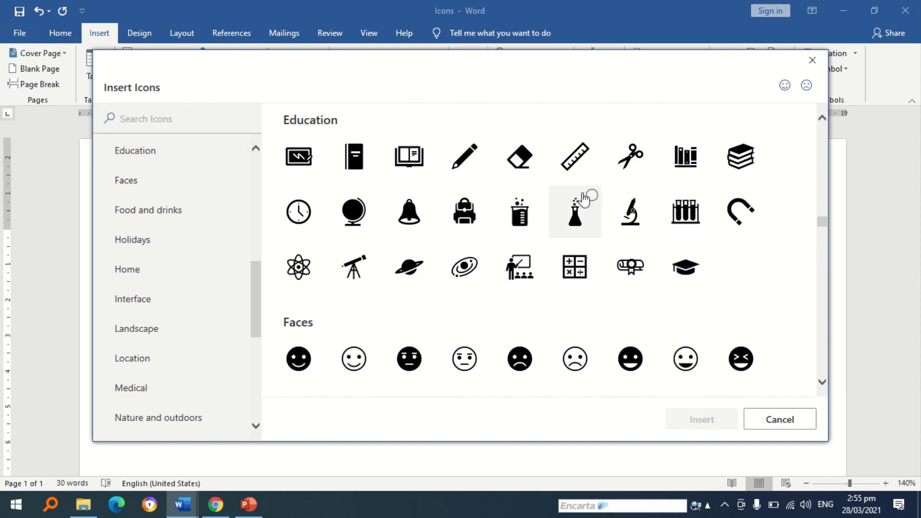
pyautogui.scroll(-2, 635, 282)
pyautogui.scroll(1, 635, 281)
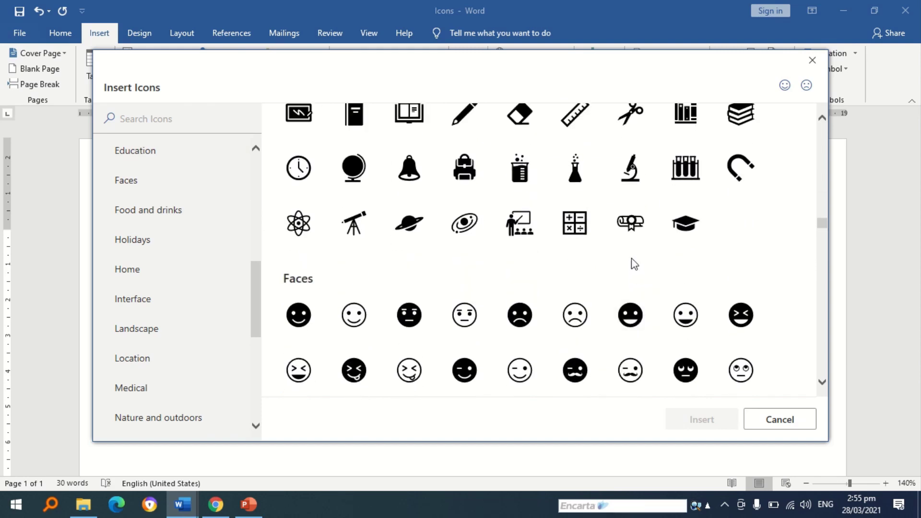
pyautogui.click(482, 331)
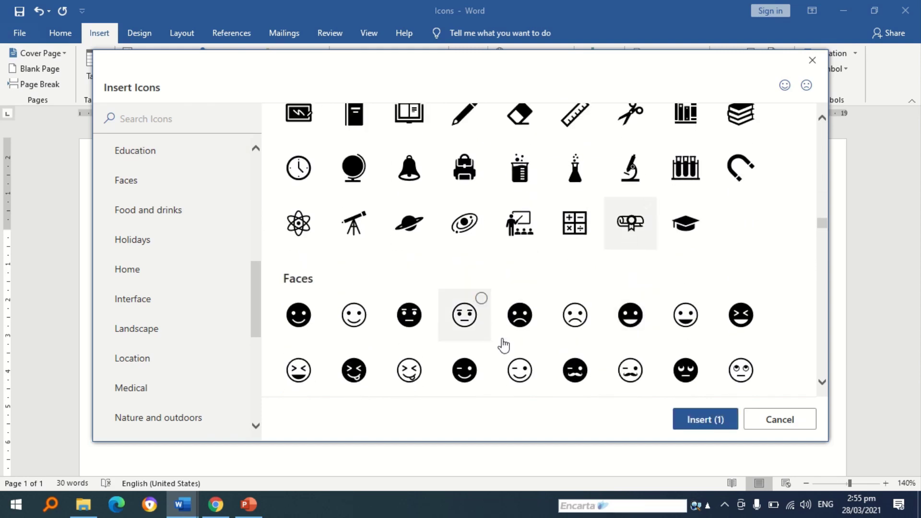
pyautogui.click(701, 418)
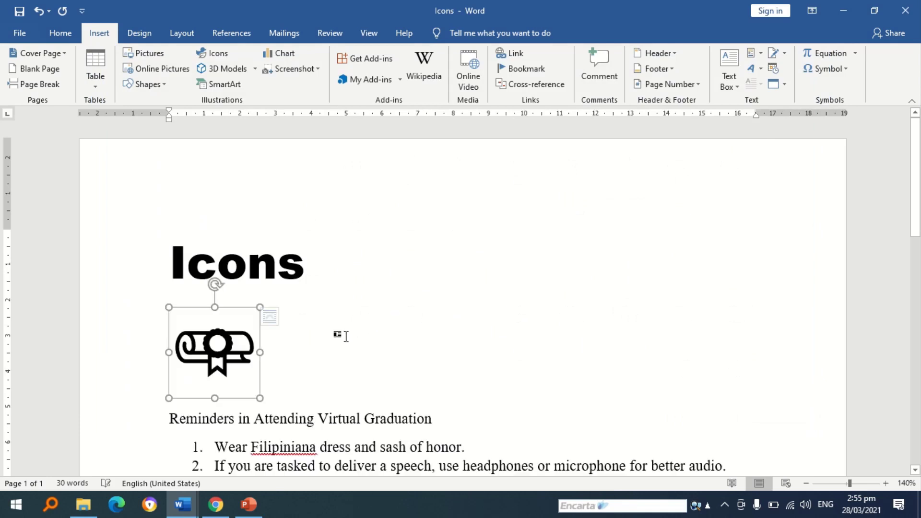
# Enlarge the diploma icon to about 3.7 cm high and 6.8 cm wide
pyautogui.moveTo(354, 361); pyautogui.dragTo(403, 361)
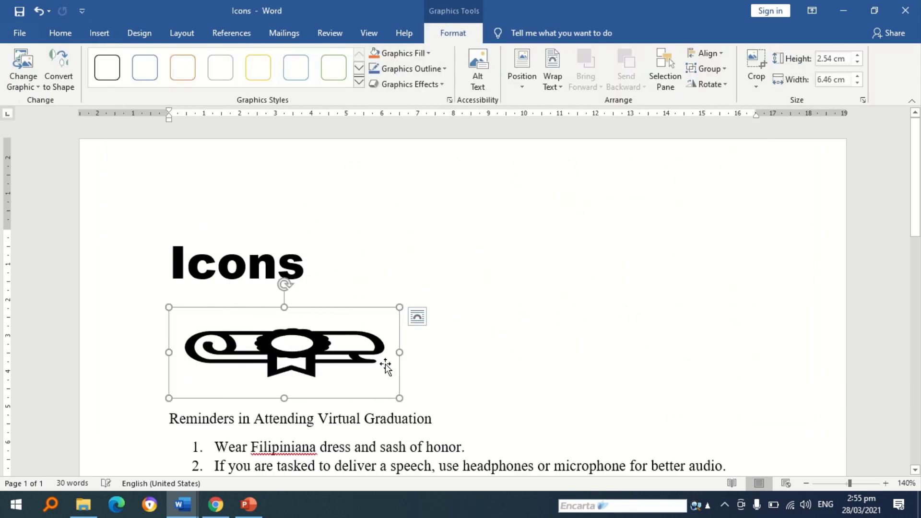
pyautogui.moveTo(284, 402); pyautogui.dragTo(278, 440)
pyautogui.moveTo(399, 373); pyautogui.dragTo(410, 373)
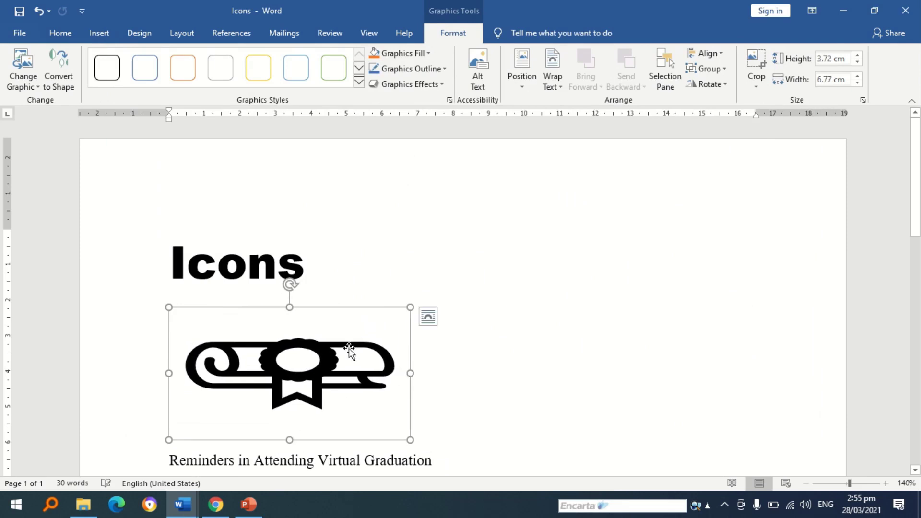
pyautogui.click(409, 18)
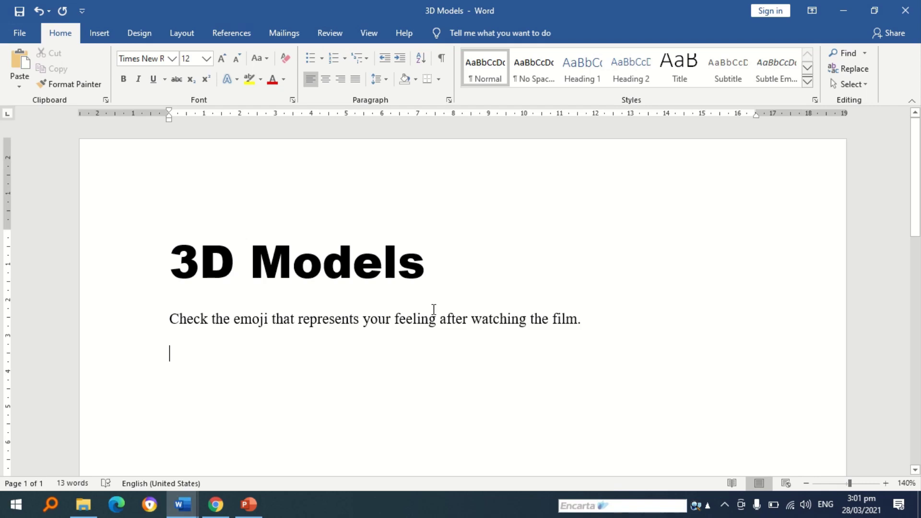
# With the cursor on the empty line below the emoji question, browse online 3D models in the Emoji category
pyautogui.click(100, 39)
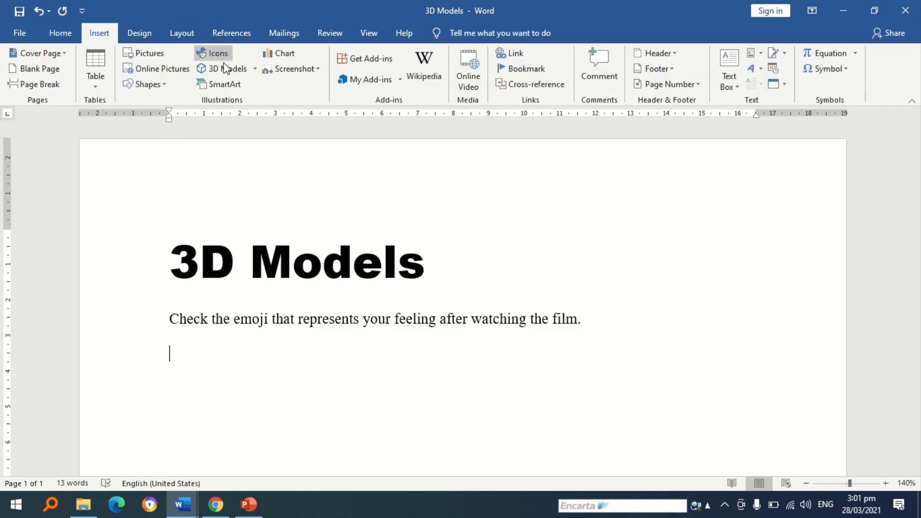
pyautogui.click(255, 70)
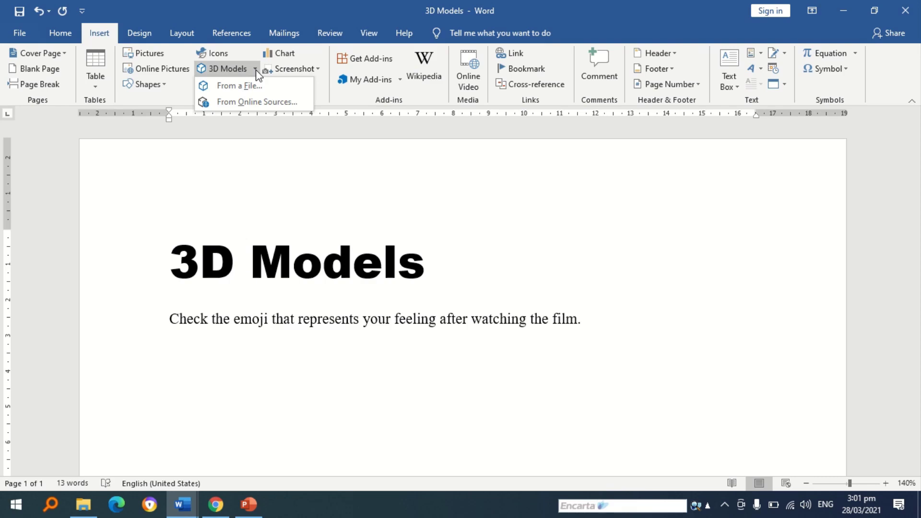
pyautogui.click(257, 101)
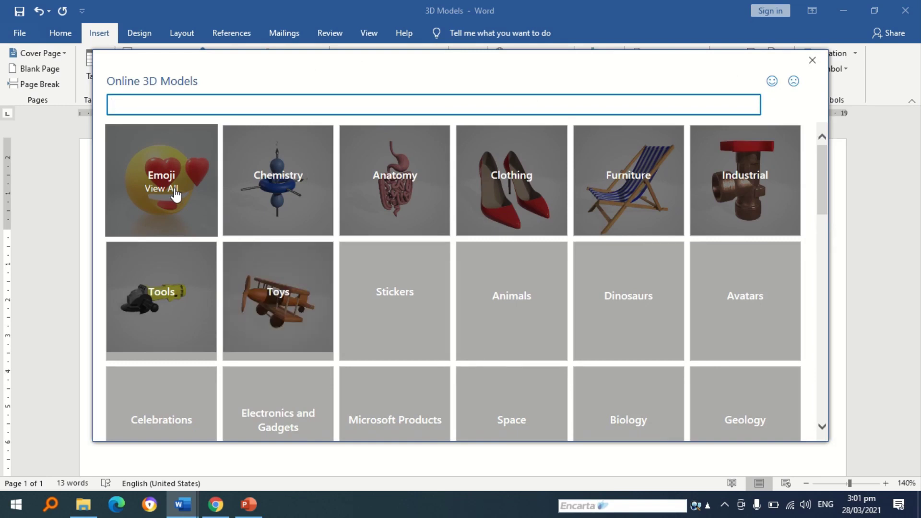
pyautogui.click(175, 190)
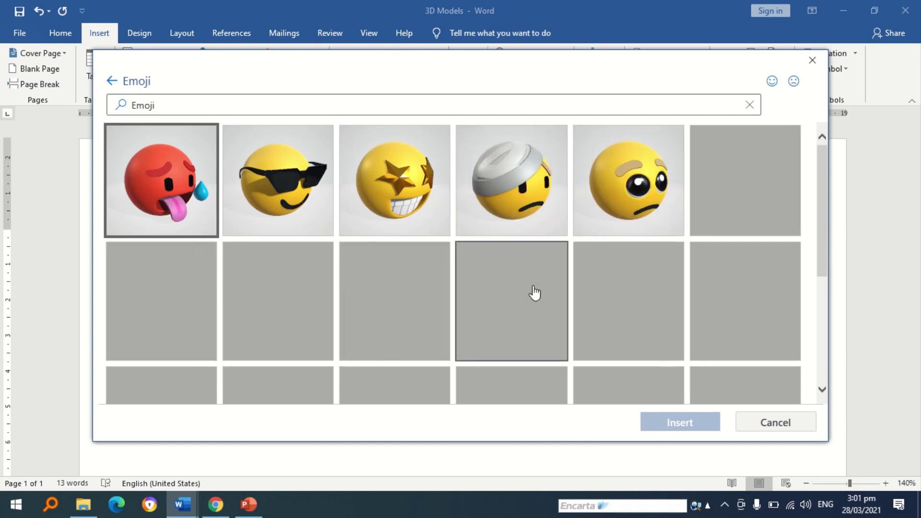
# Insert the sad 3D emoji with big round eyes and enlarge it to about 5.6 cm high and wide
pyautogui.click(625, 184)
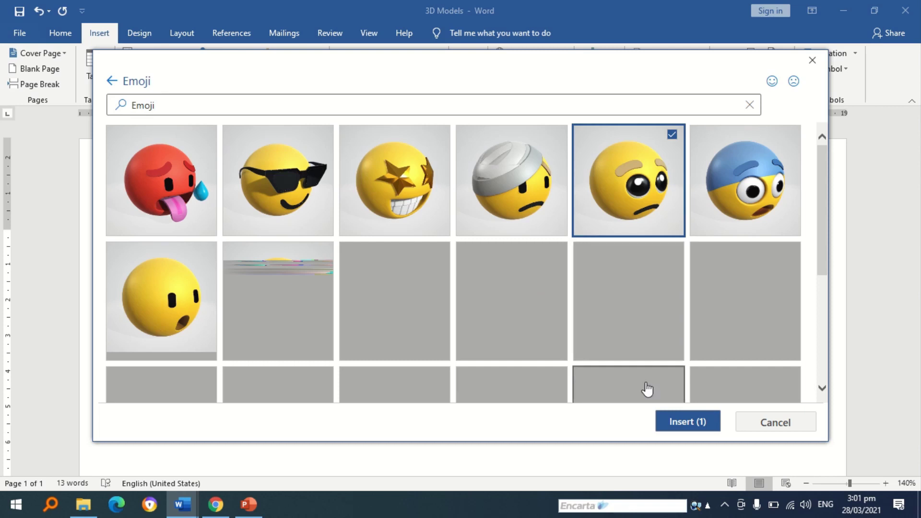
pyautogui.click(677, 423)
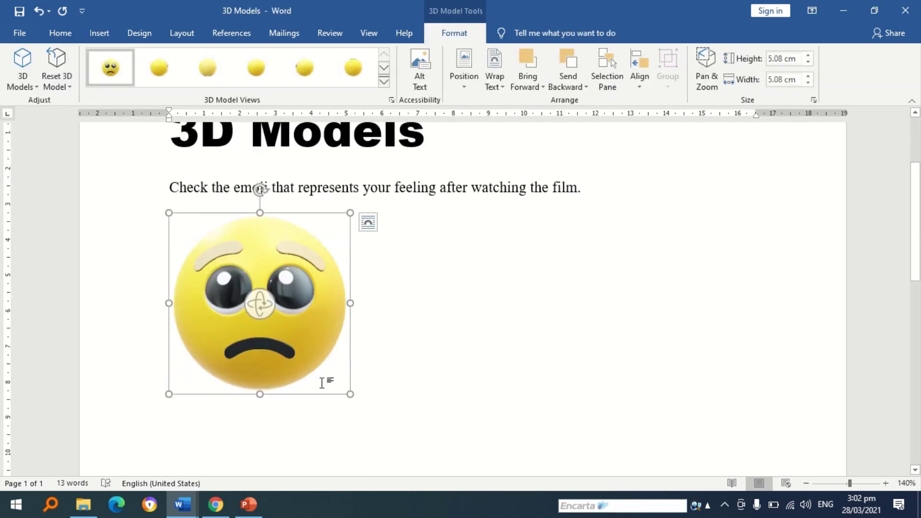
pyautogui.moveTo(350, 394); pyautogui.dragTo(370, 402)
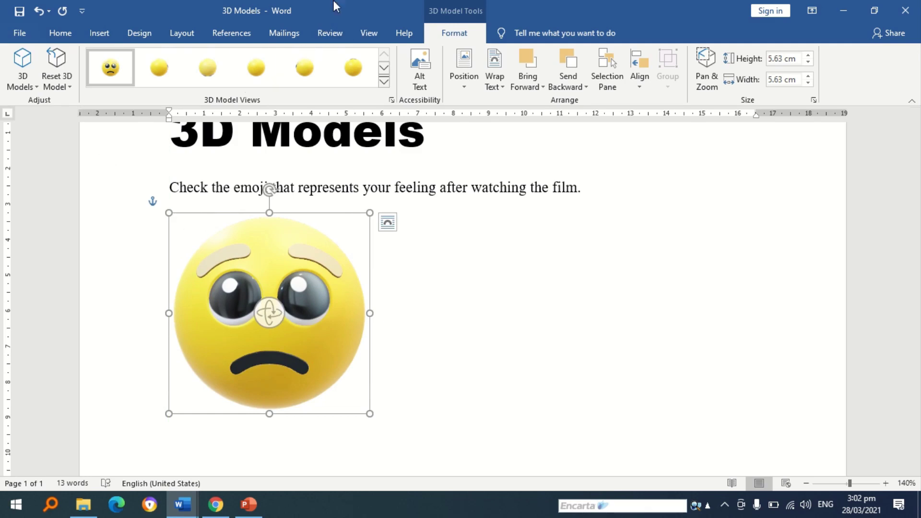
pyautogui.moveTo(415, 5)
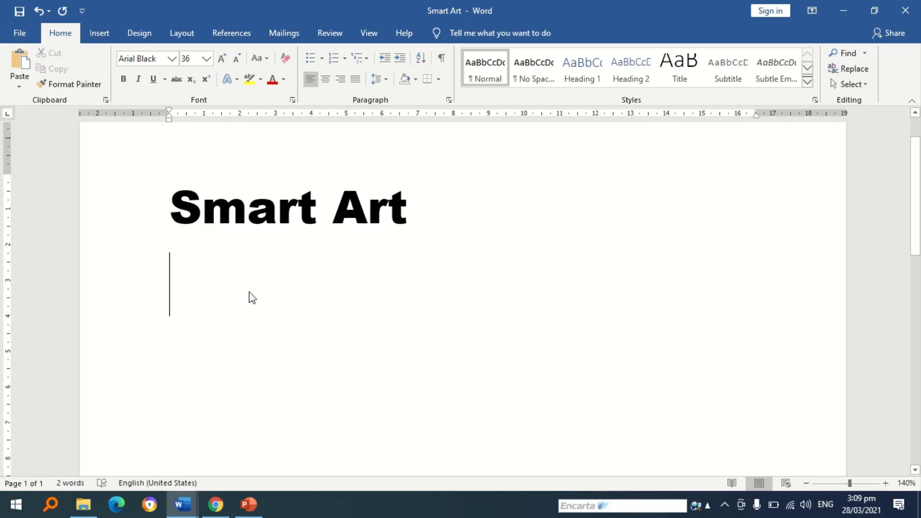
# Insert an Organization Chart SmartArt graphic from the Hierarchy category below the Smart Art heading
pyautogui.click(96, 36)
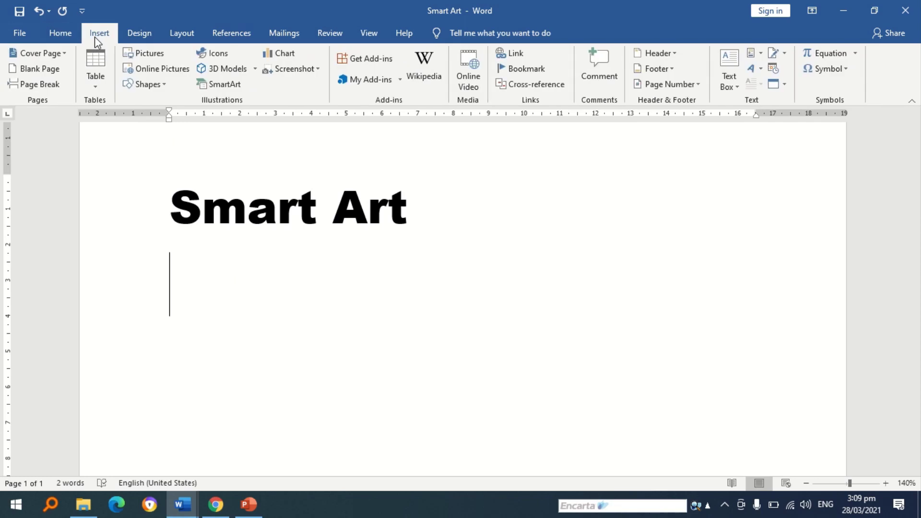
pyautogui.click(223, 85)
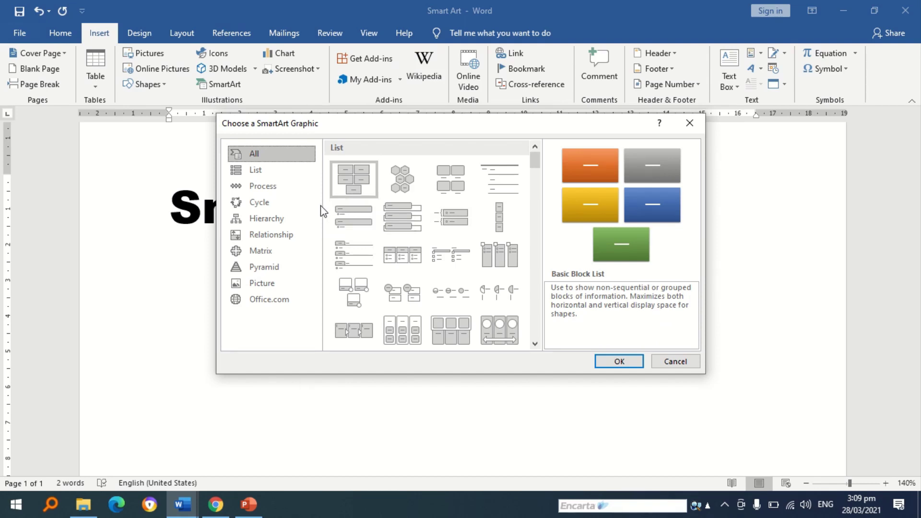
pyautogui.click(301, 224)
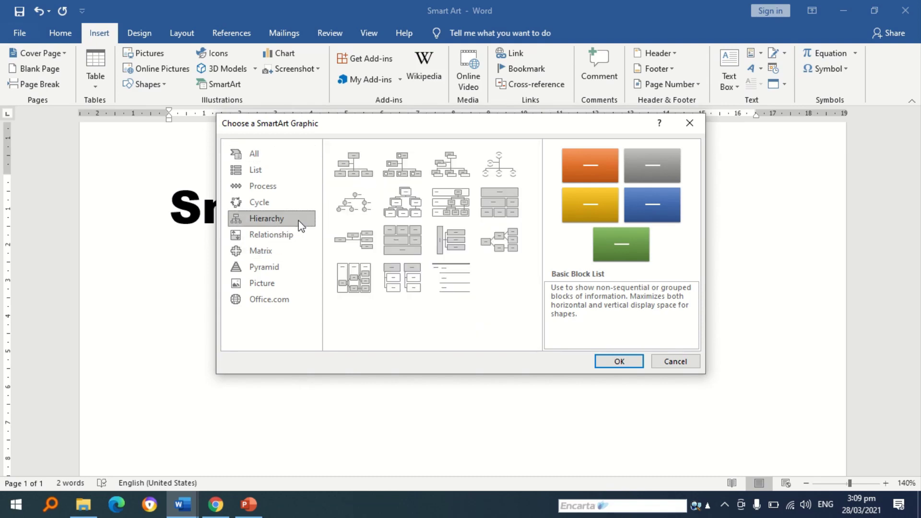
pyautogui.click(353, 172)
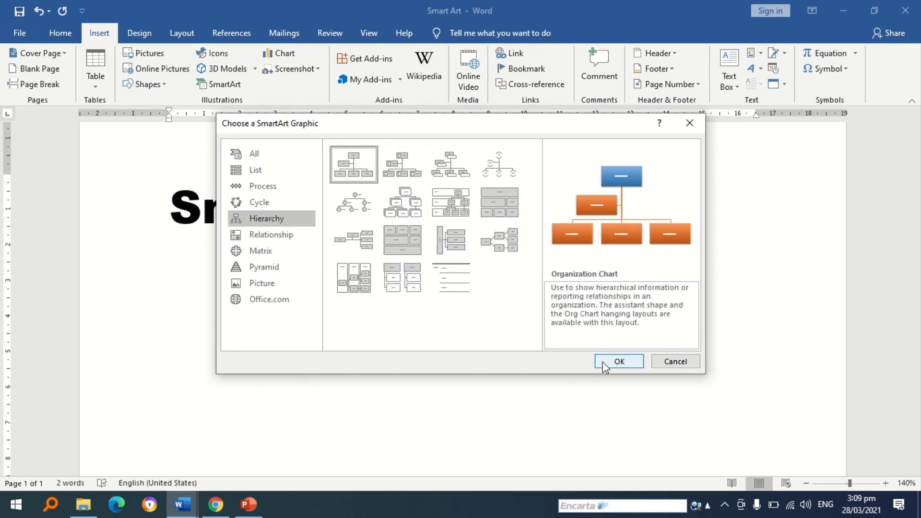
pyautogui.click(605, 367)
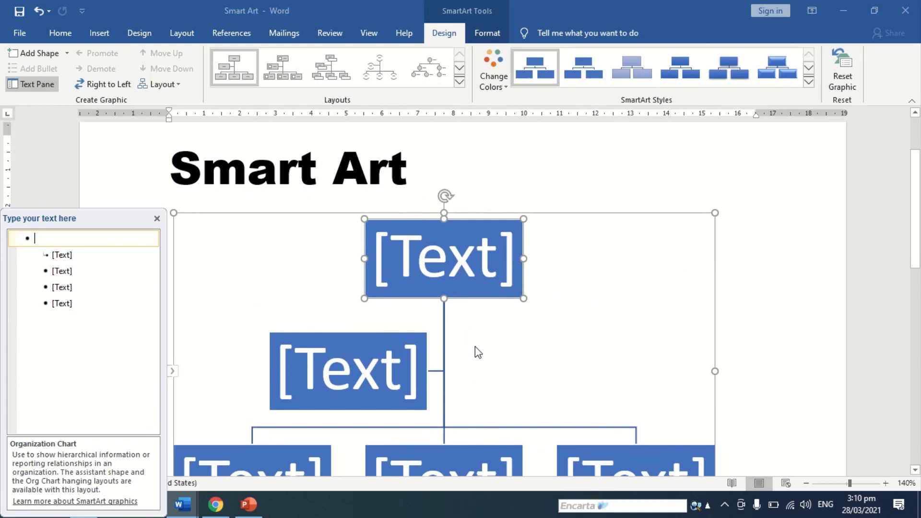
# Fill the topmost box of the organization chart with the text "2 Basic Types of Communication"
pyautogui.scroll(-1, 474, 346)
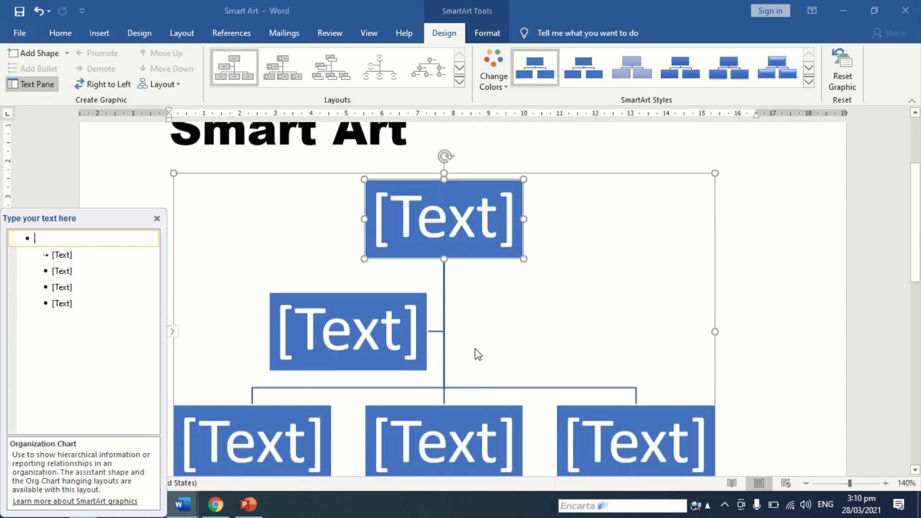
pyautogui.click(476, 230)
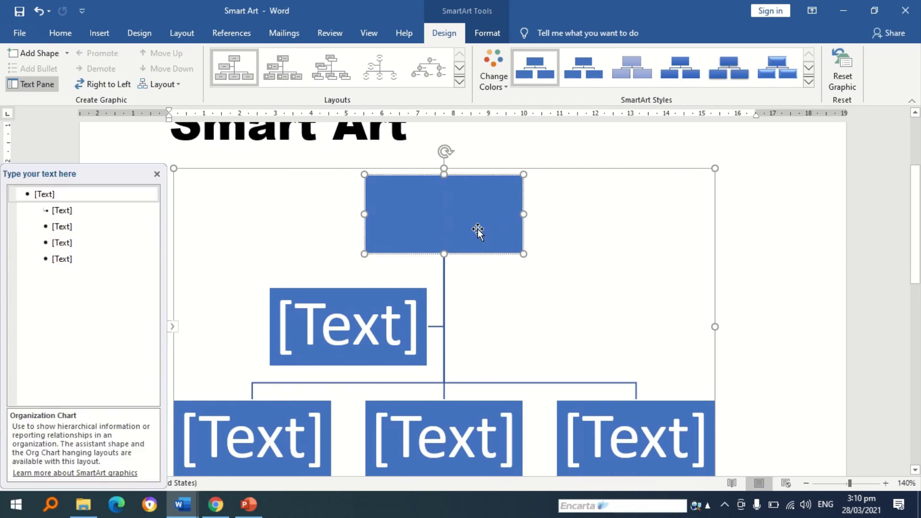
pyautogui.write('2 T')
pyautogui.press('BackSpace')
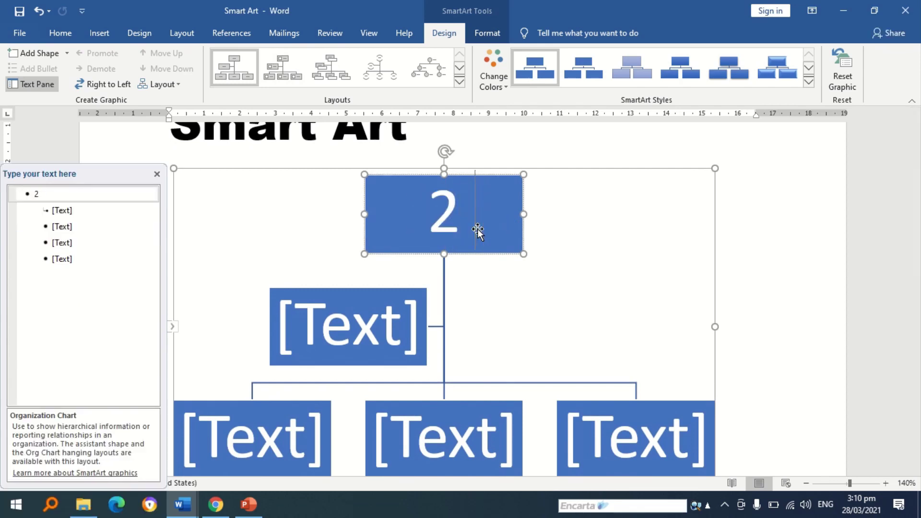
pyautogui.write('Basic Ty')
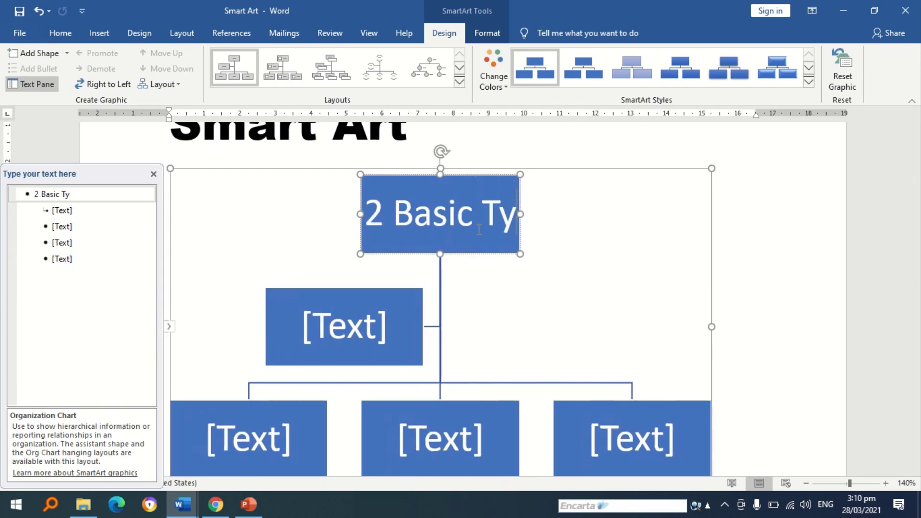
pyautogui.write('pes')
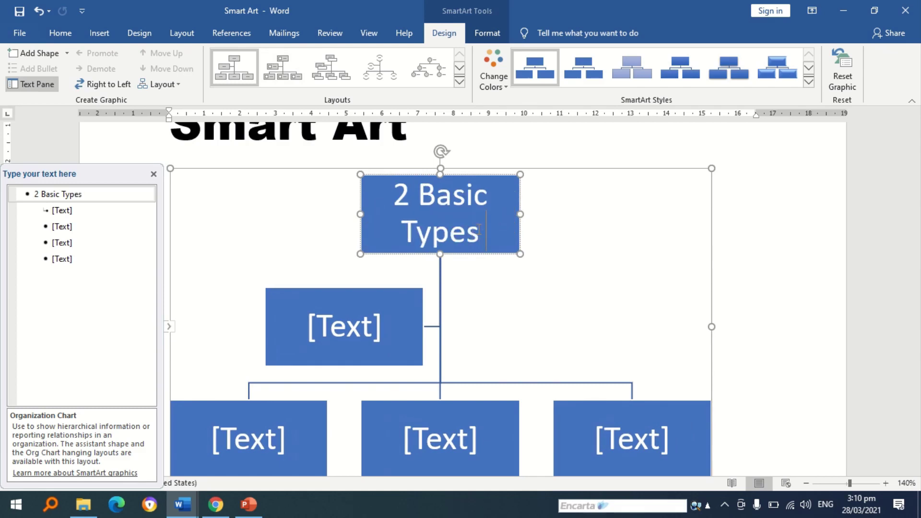
pyautogui.write(' of Comm')
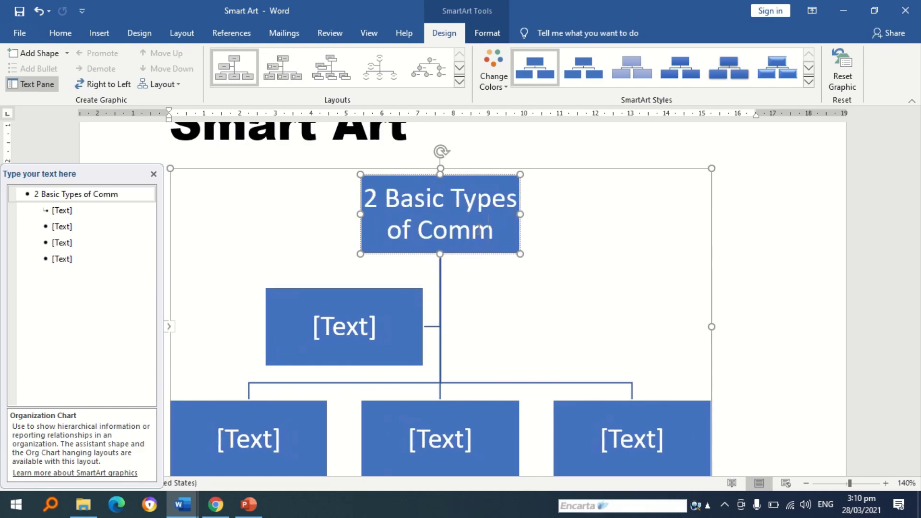
pyautogui.write('unication')
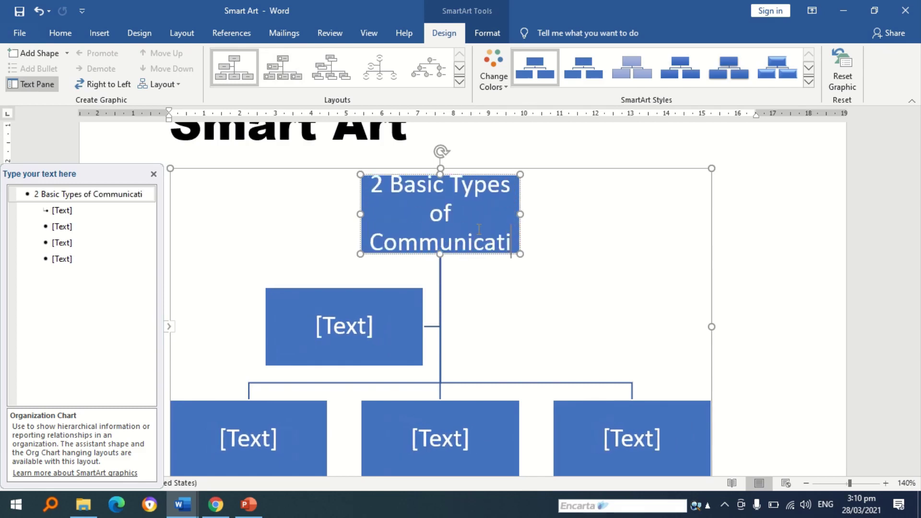
# Remove the assistant box and the last of the three lower boxes from the organization chart
pyautogui.click(363, 305)
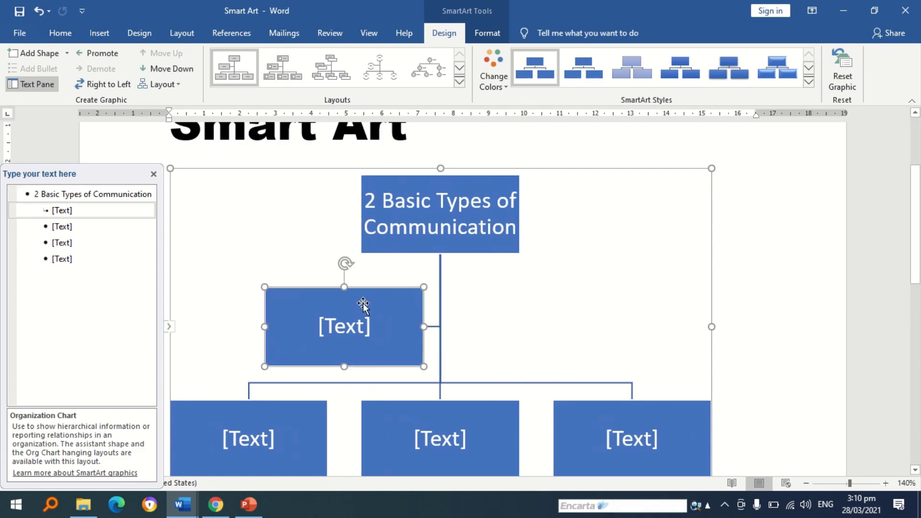
pyautogui.rightClick(362, 303)
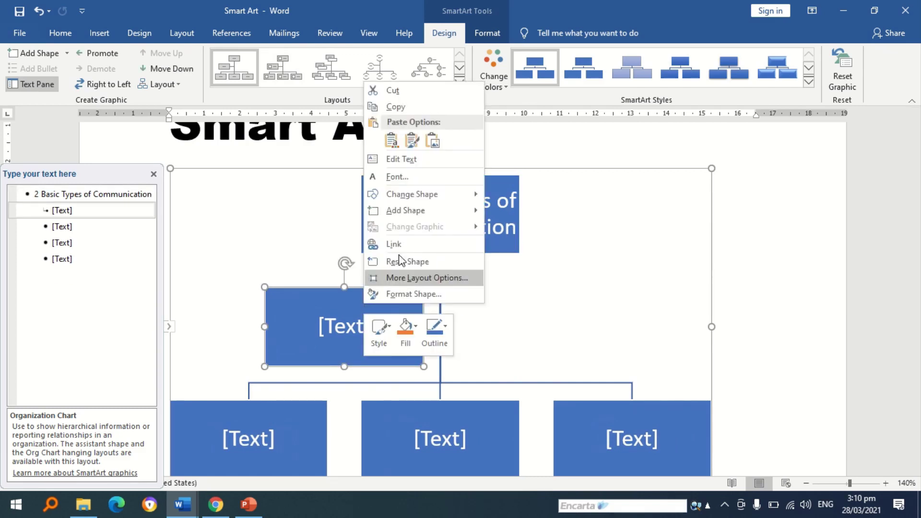
pyautogui.click(398, 91)
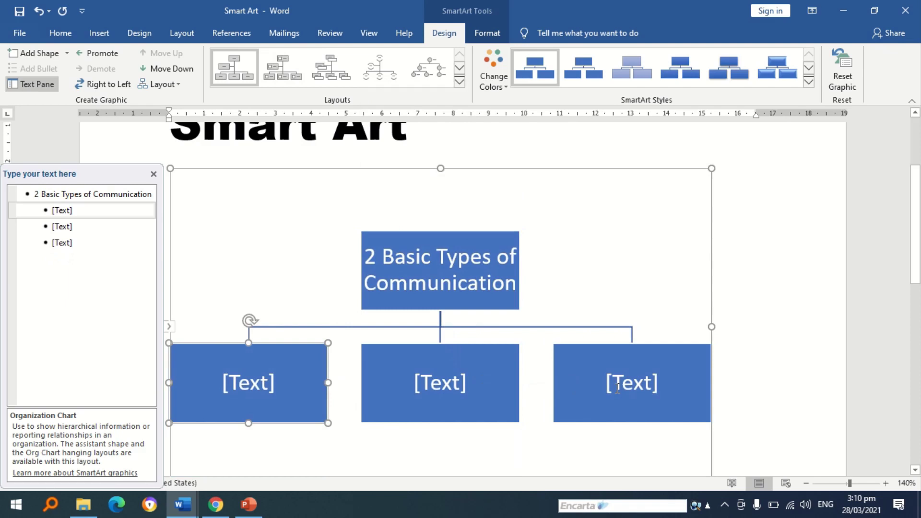
pyautogui.click(590, 359)
pyautogui.rightClick(591, 360)
pyautogui.click(620, 147)
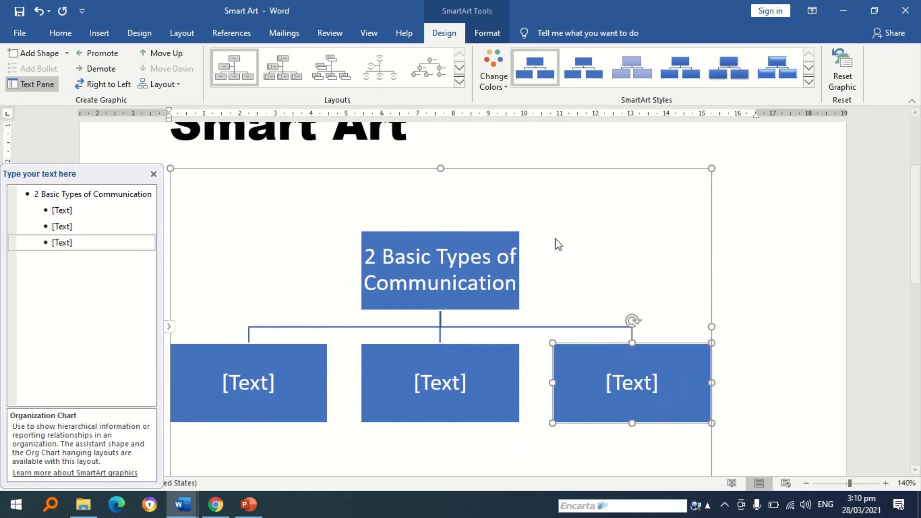
# Label the two lower boxes "Verbal" and "Nonverbal" from left to right, and close the SmartArt text editor
pyautogui.click(318, 414)
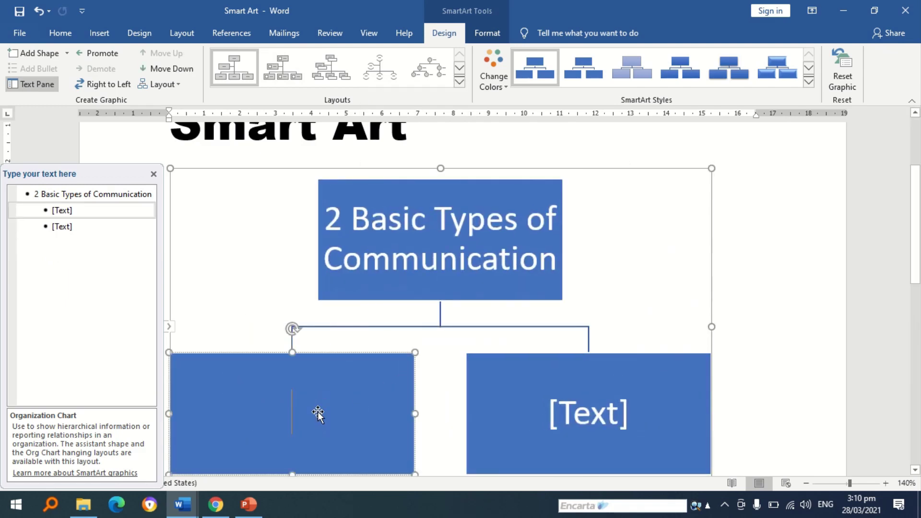
pyautogui.write('Verbal')
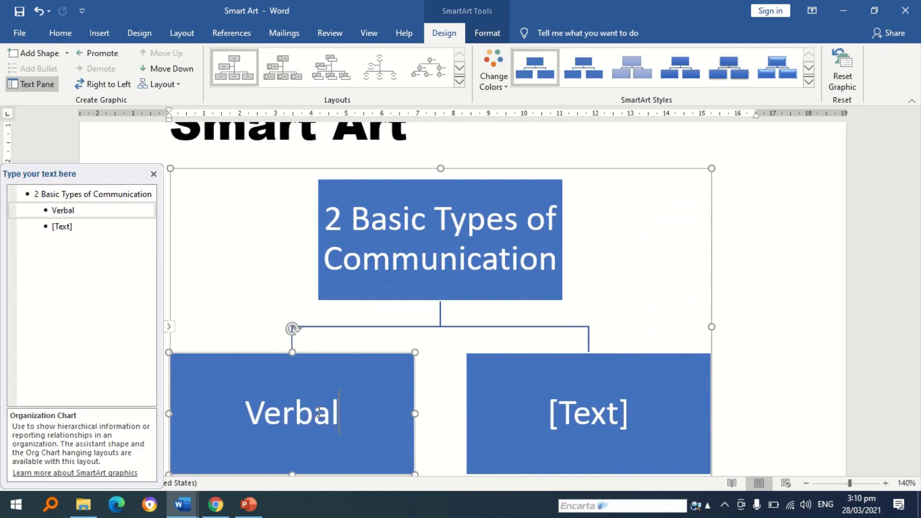
pyautogui.click(595, 417)
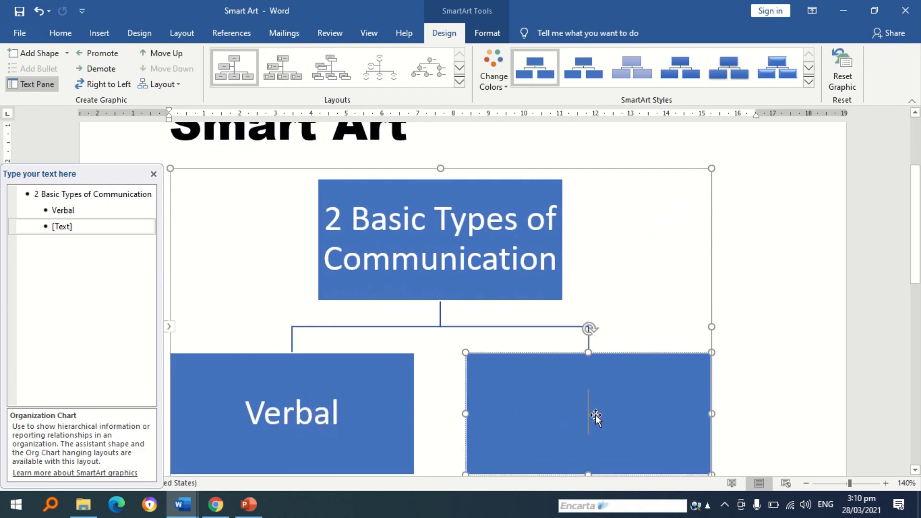
pyautogui.write('Nonverba')
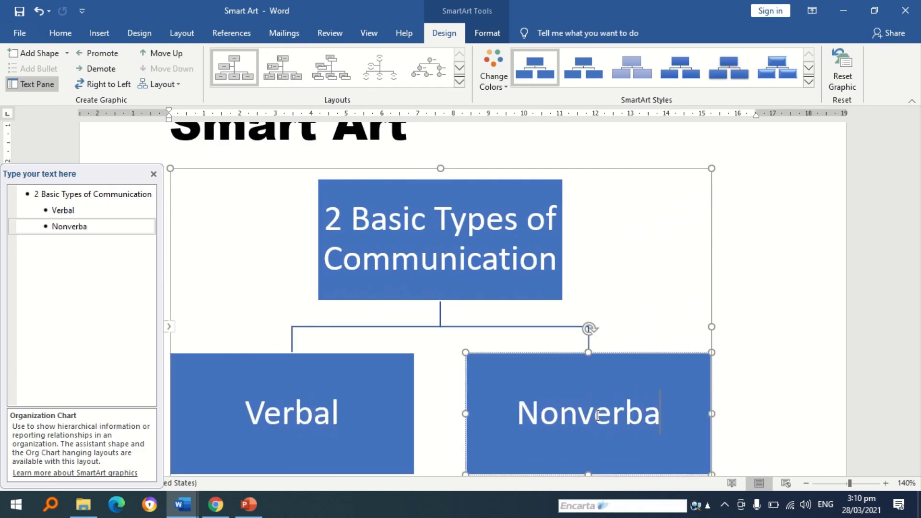
pyautogui.write('l')
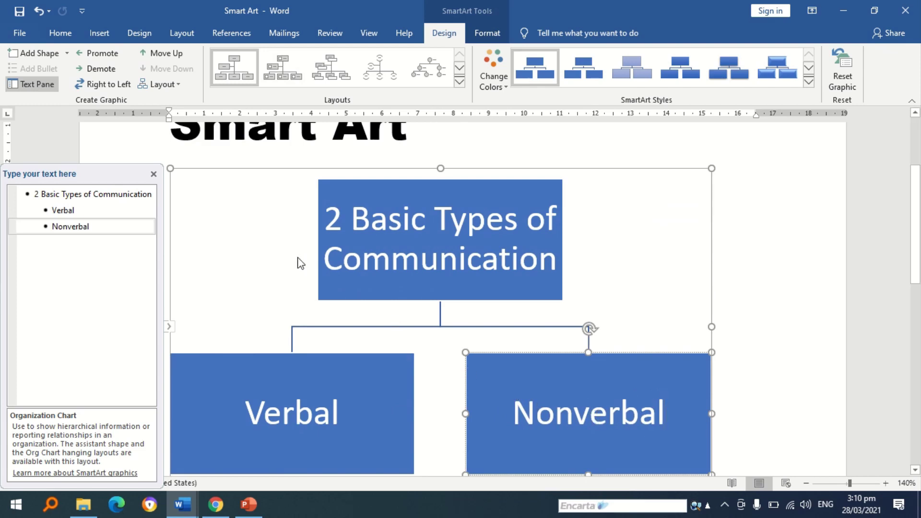
pyautogui.click(154, 174)
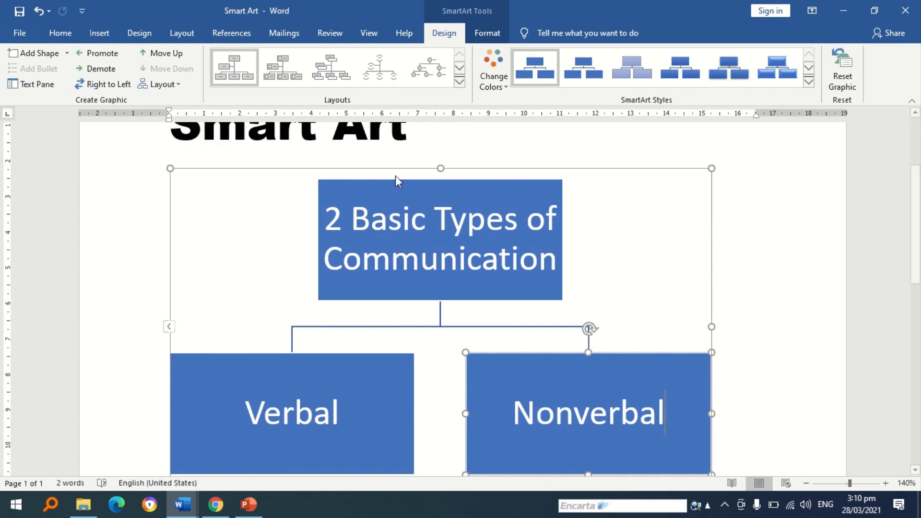
pyautogui.moveTo(406, 4)
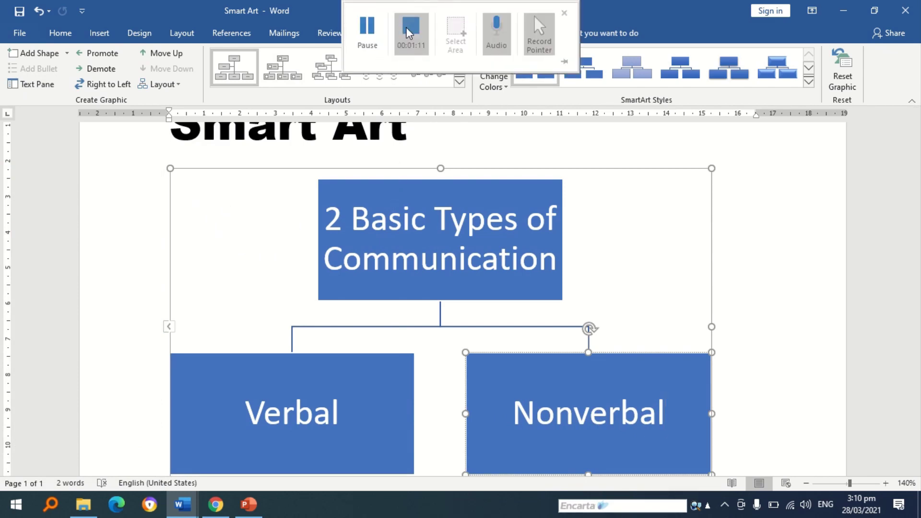
pyautogui.click(406, 30)
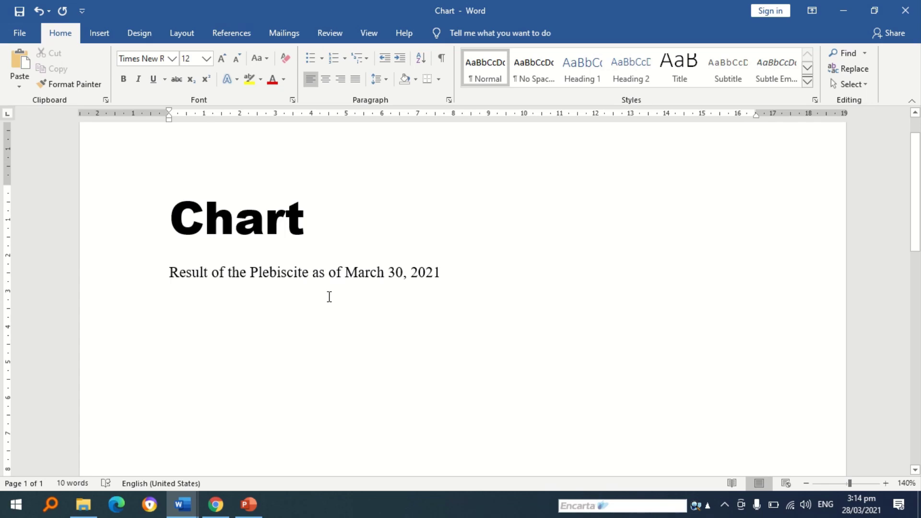
# Insert a standard Pie chart on a new line below "Result of the Plebiscite as of March 30, 2021"
pyautogui.press('Return')
pyautogui.click(108, 32)
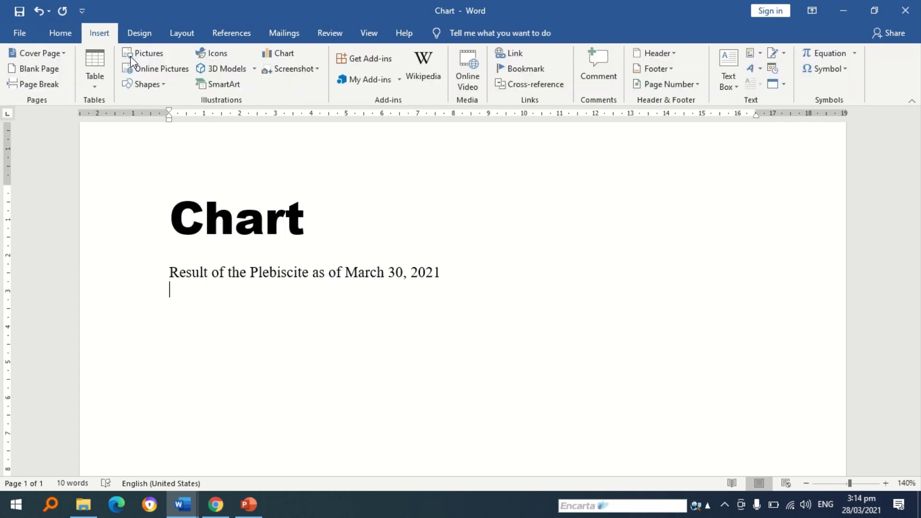
pyautogui.click(284, 51)
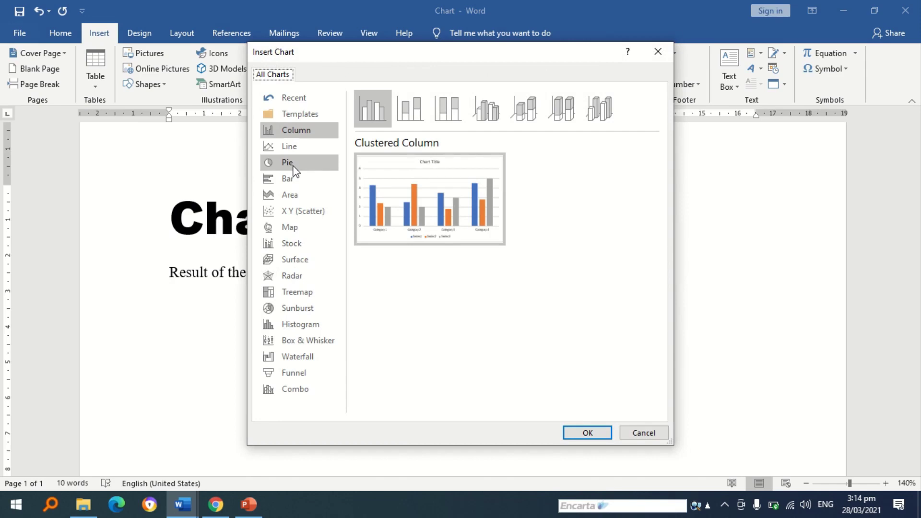
pyautogui.click(295, 169)
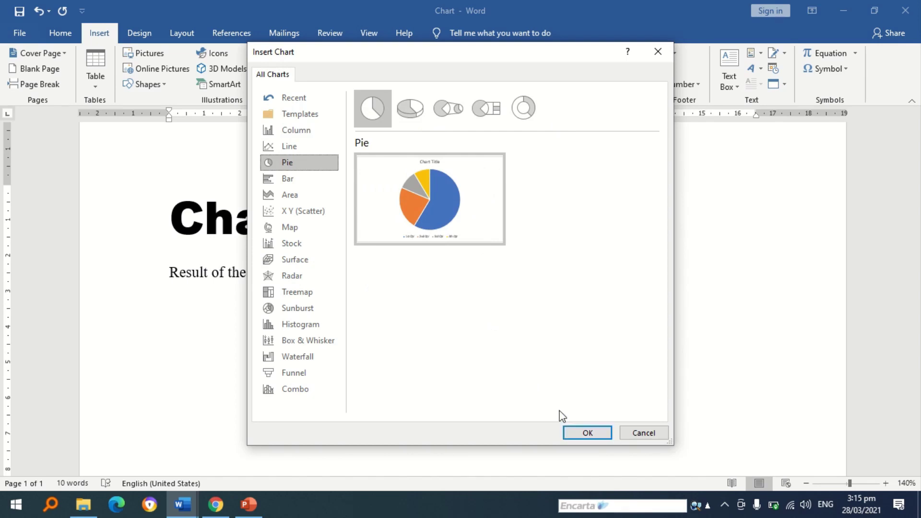
pyautogui.click(588, 434)
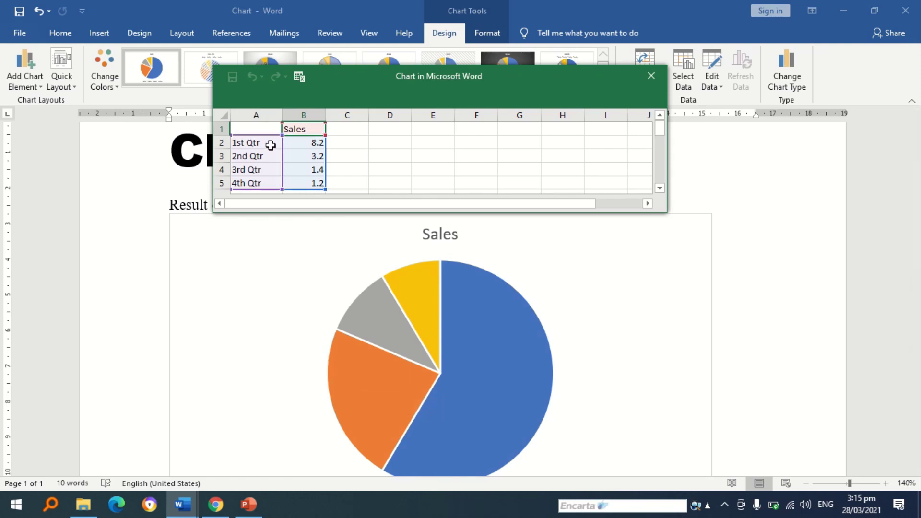
# Replace the Sales heading in cell B1 of the chart data with "Votes in Percentage"
pyautogui.doubleClick(308, 130)
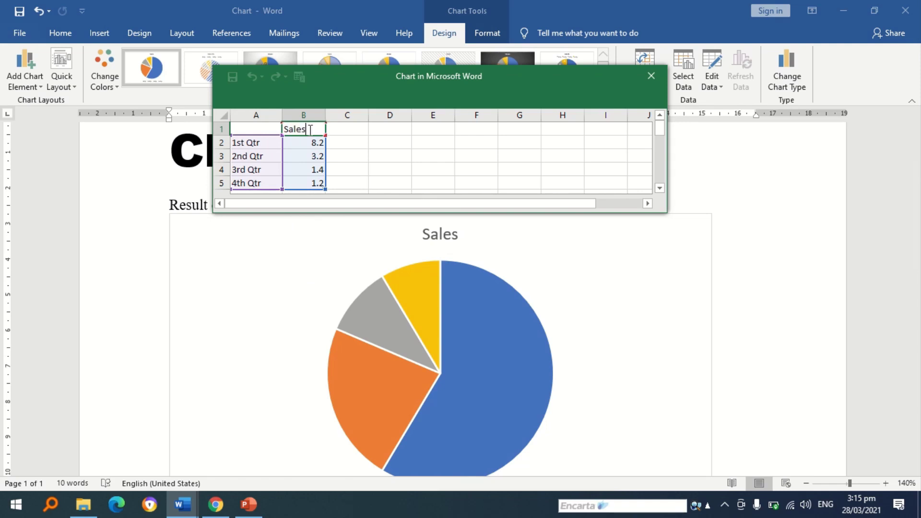
pyautogui.press('BackSpace')
pyautogui.press('BackSpace')
pyautogui.press('BackSpace')
pyautogui.press('BackSpace')
pyautogui.press('BackSpace')
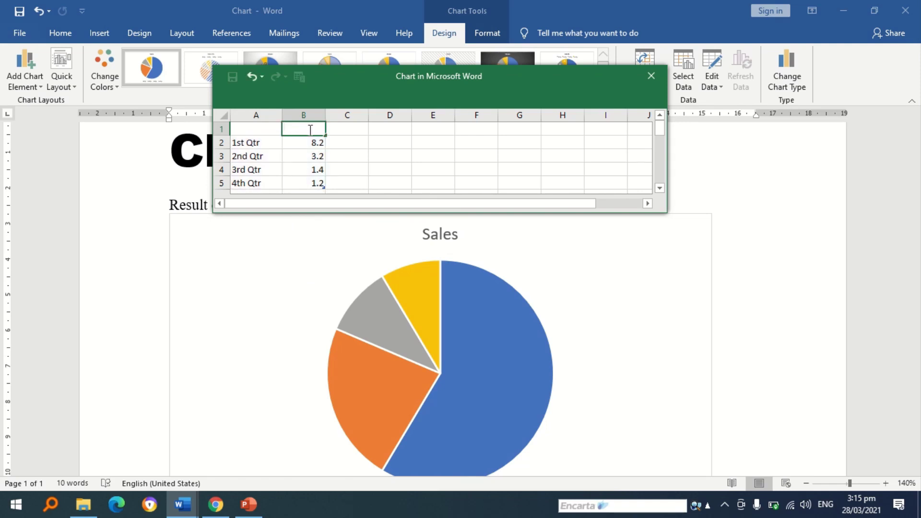
pyautogui.write('Votes in Percentage')
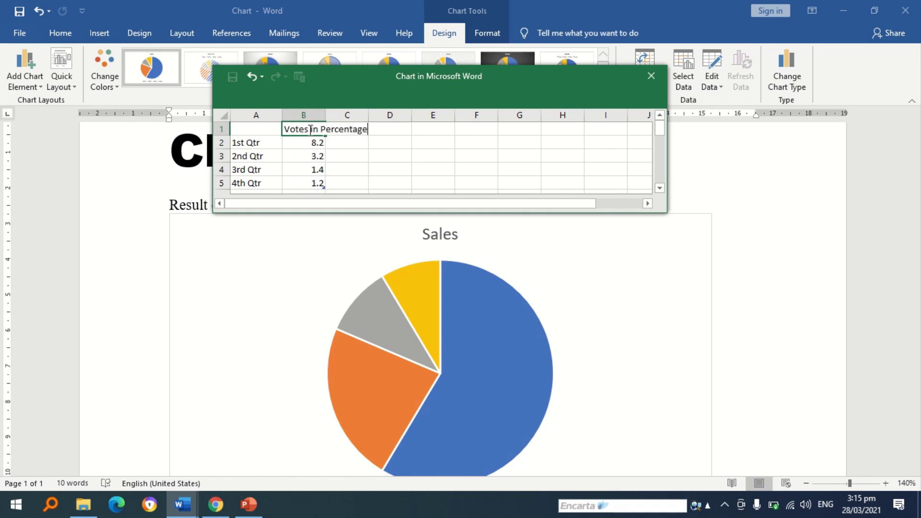
# Clear the 4th Qtr label and its value from row 5 of the chart data
pyautogui.click(266, 182)
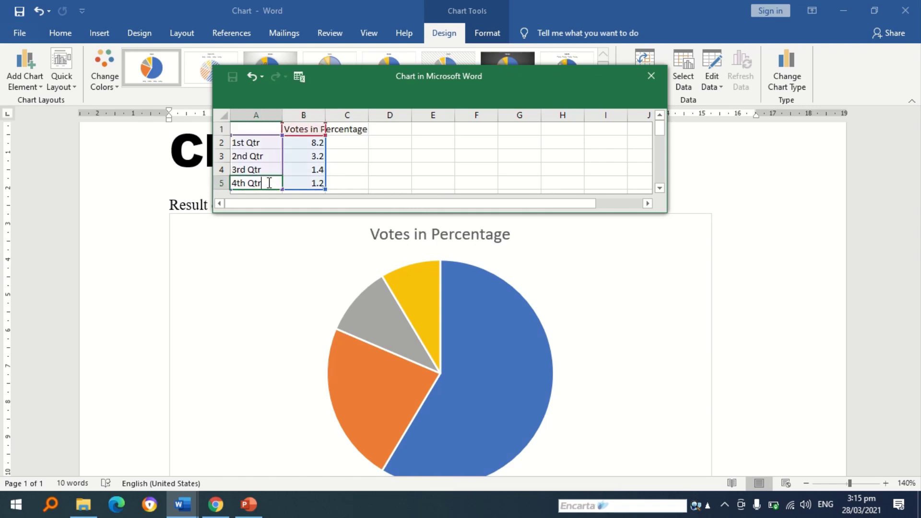
pyautogui.doubleClick(265, 183)
pyautogui.press('BackSpace')
pyautogui.press('BackSpace')
pyautogui.press('BackSpace')
pyautogui.press('BackSpace')
pyautogui.press('BackSpace')
pyautogui.press('BackSpace')
pyautogui.press('BackSpace')
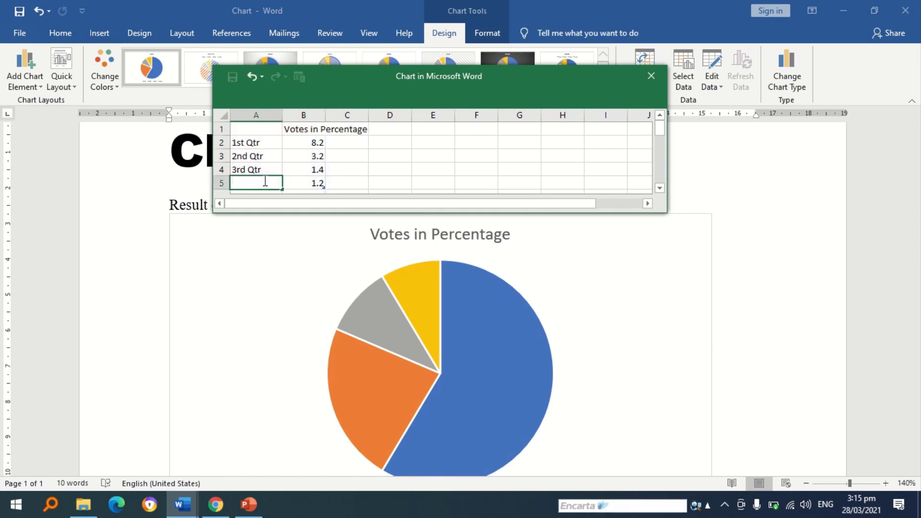
pyautogui.click(309, 182)
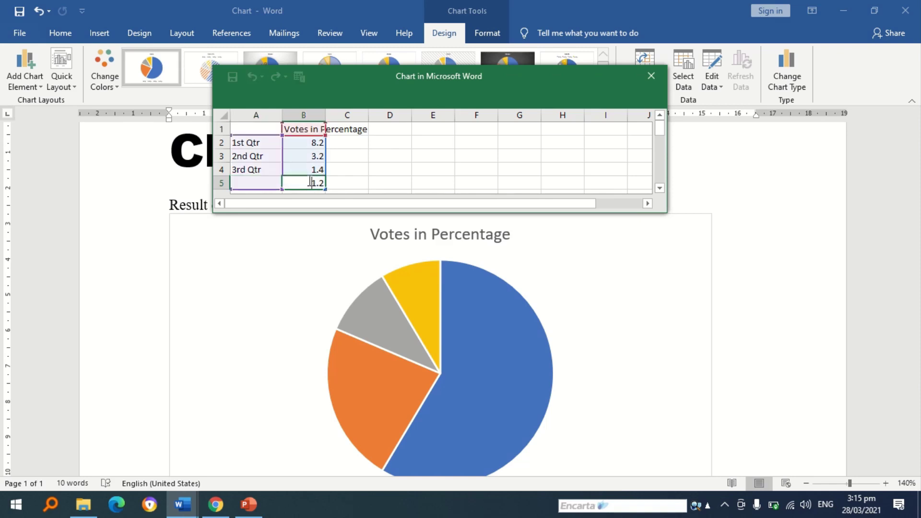
pyautogui.doubleClick(310, 182)
pyautogui.press('BackSpace')
pyautogui.press('BackSpace')
pyautogui.press('BackSpace')
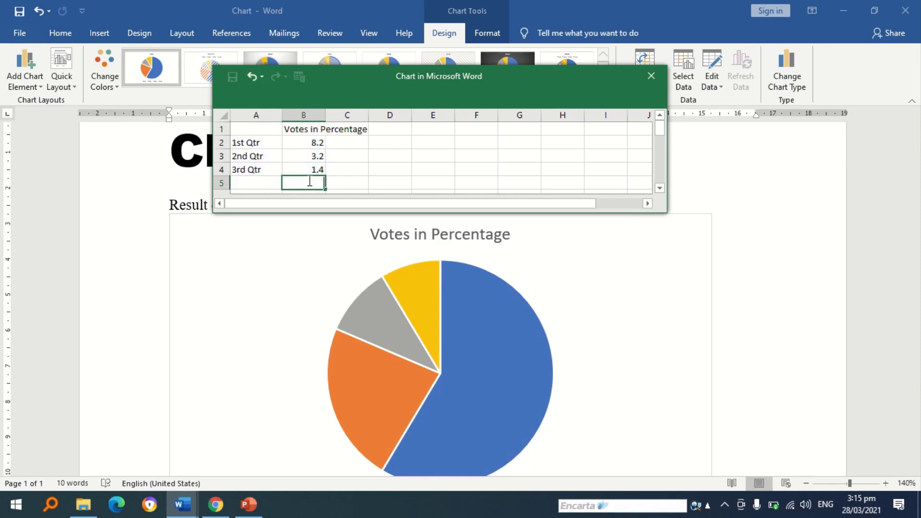
# Clear the 3rd Qtr label and its value from row 4 of the chart data
pyautogui.click(272, 169)
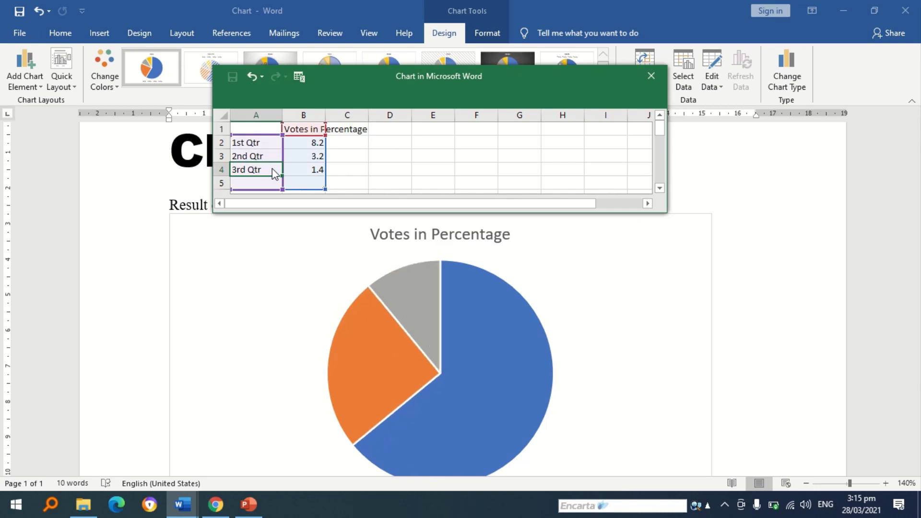
pyautogui.doubleClick(272, 169)
pyautogui.press('BackSpace')
pyautogui.press('BackSpace')
pyautogui.press('BackSpace')
pyautogui.press('BackSpace')
pyautogui.press('BackSpace')
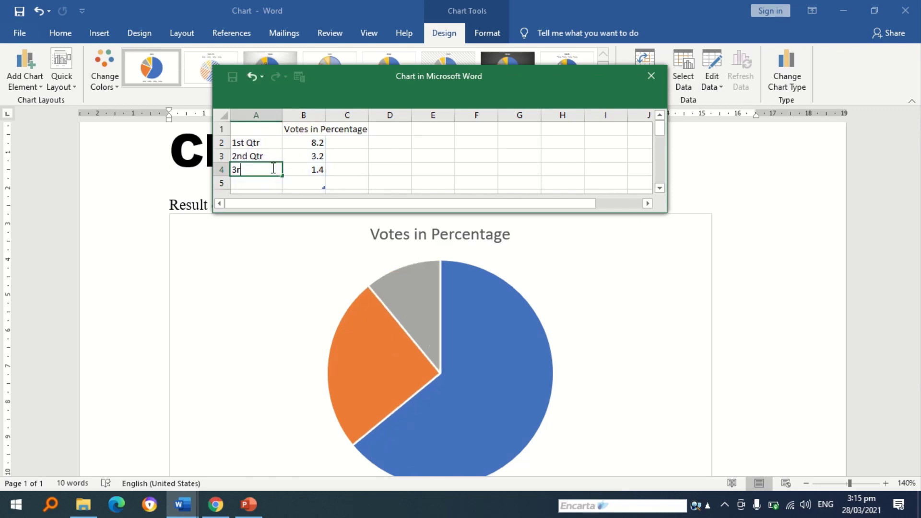
pyautogui.press('BackSpace')
pyautogui.press('BackSpace')
pyautogui.click(310, 169)
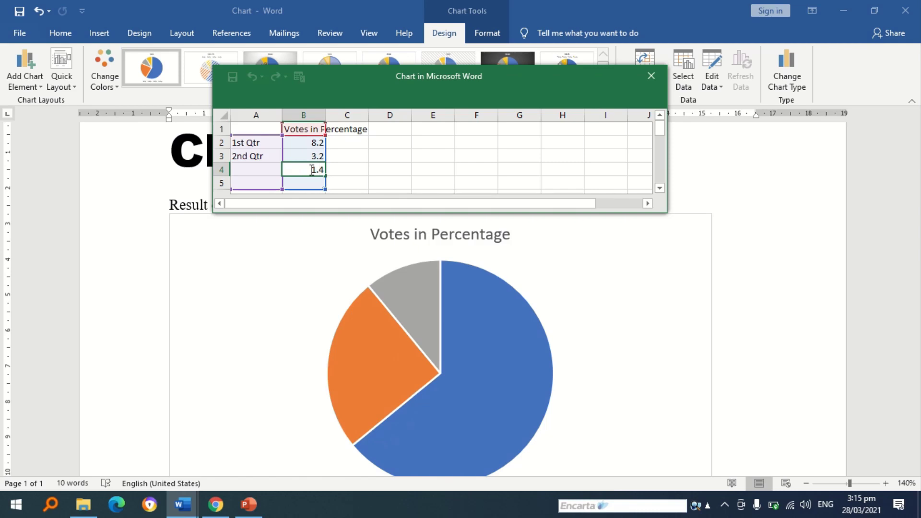
pyautogui.doubleClick(312, 169)
pyautogui.press('BackSpace')
pyautogui.press('BackSpace')
pyautogui.press('BackSpace')
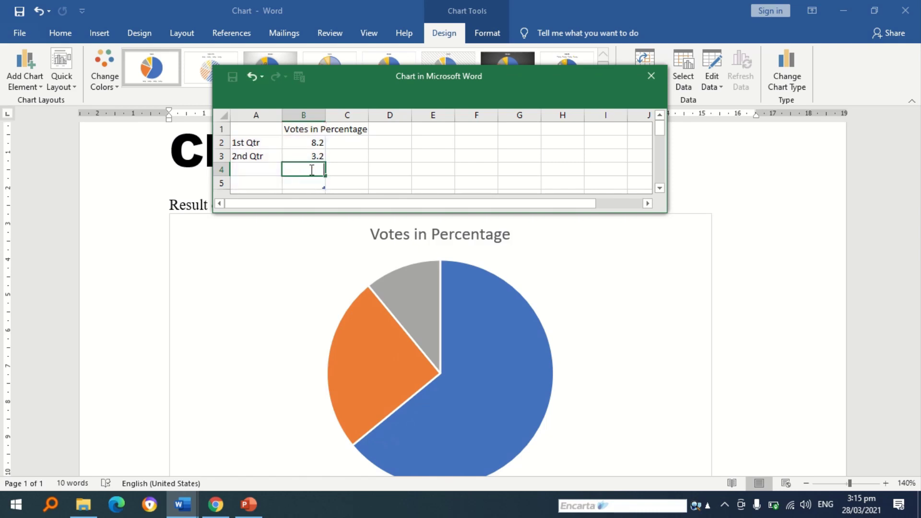
pyautogui.click(376, 165)
# Replace the 1st Qtr label in cell A2 with "Yes"
pyautogui.doubleClick(269, 143)
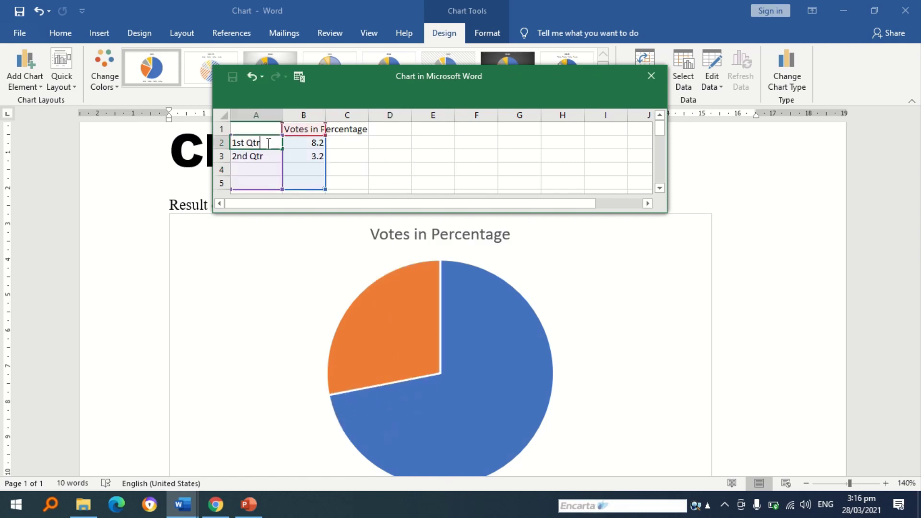
pyautogui.press('BackSpace')
pyautogui.press('BackSpace')
pyautogui.press('BackSpace')
pyautogui.press('BackSpace')
pyautogui.press('BackSpace')
pyautogui.press('BackSpace')
pyautogui.press('BackSpace')
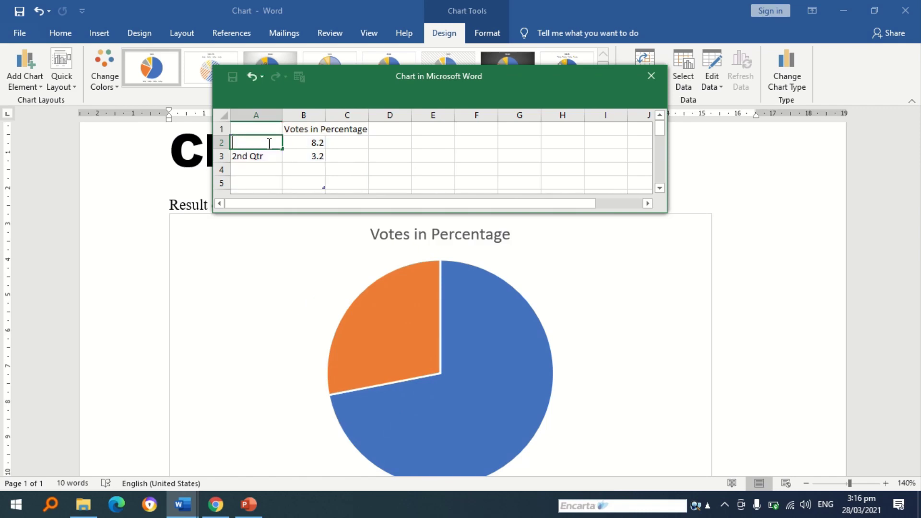
pyautogui.write('Yes')
# Set the Yes value in cell B2 to 49
pyautogui.click(301, 143)
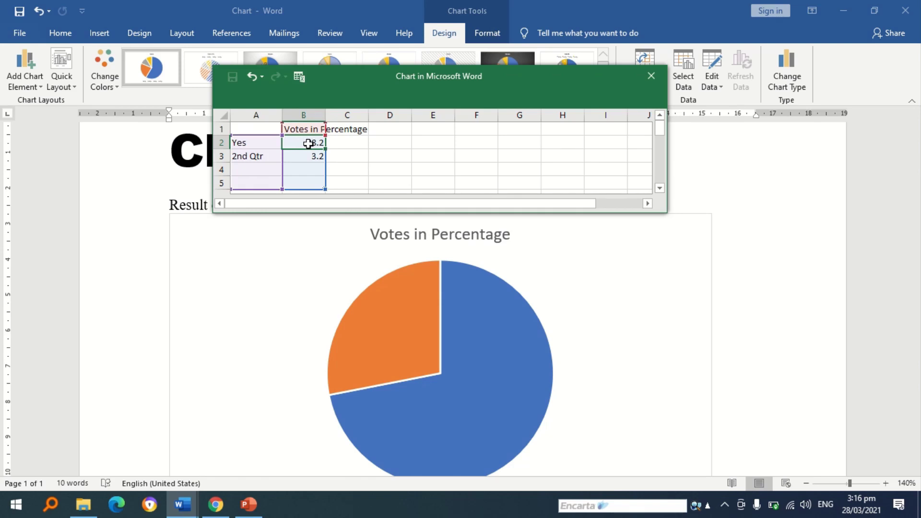
pyautogui.doubleClick(310, 143)
pyautogui.press('Right')
pyautogui.press('Right')
pyautogui.press('Right')
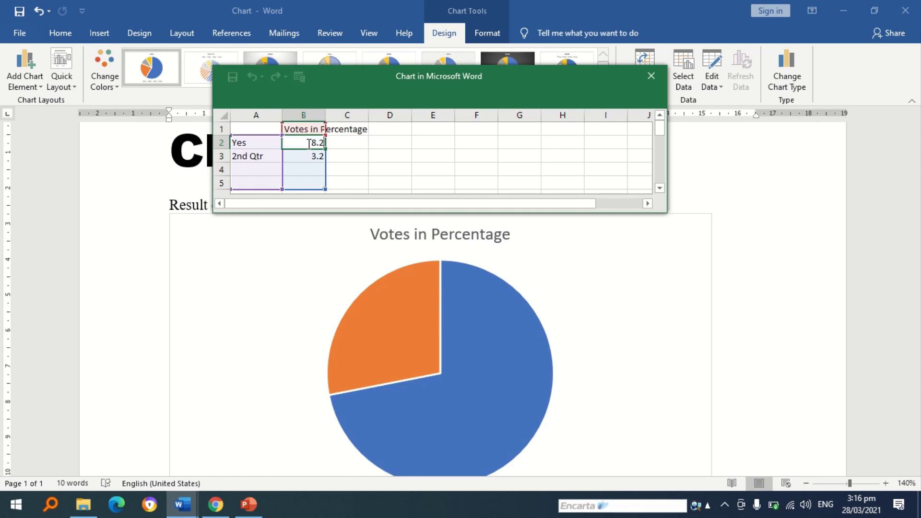
pyautogui.press('BackSpace')
pyautogui.press('BackSpace')
pyautogui.press('BackSpace')
pyautogui.write('49')
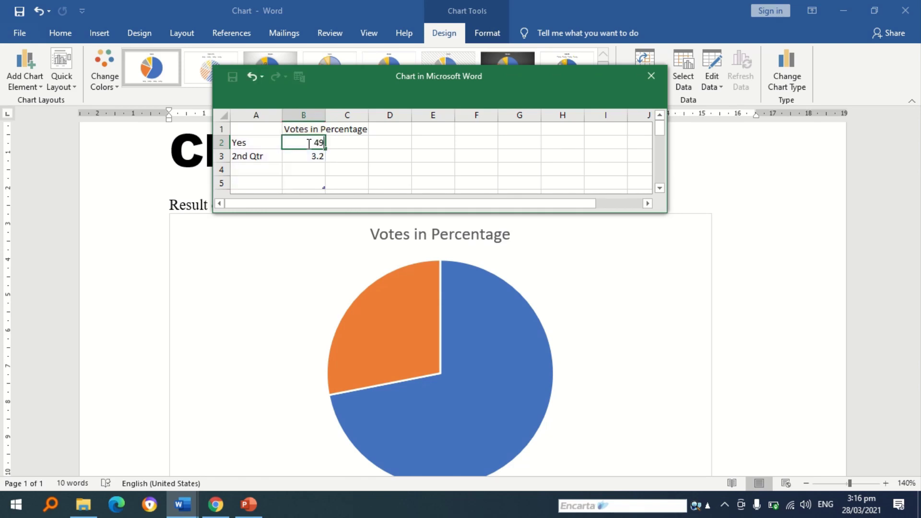
pyautogui.click(397, 183)
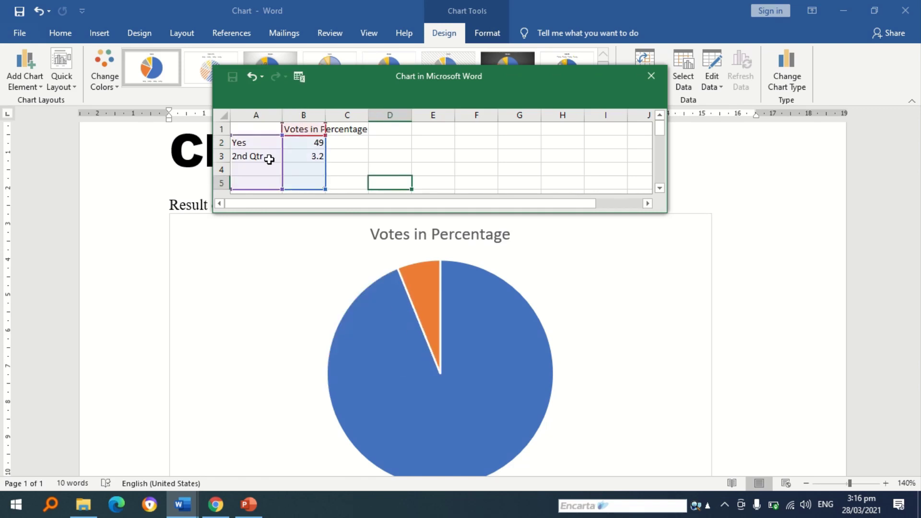
# Replace the 2nd Qtr label in cell A3 with "No"
pyautogui.click(269, 159)
pyautogui.doubleClick(270, 159)
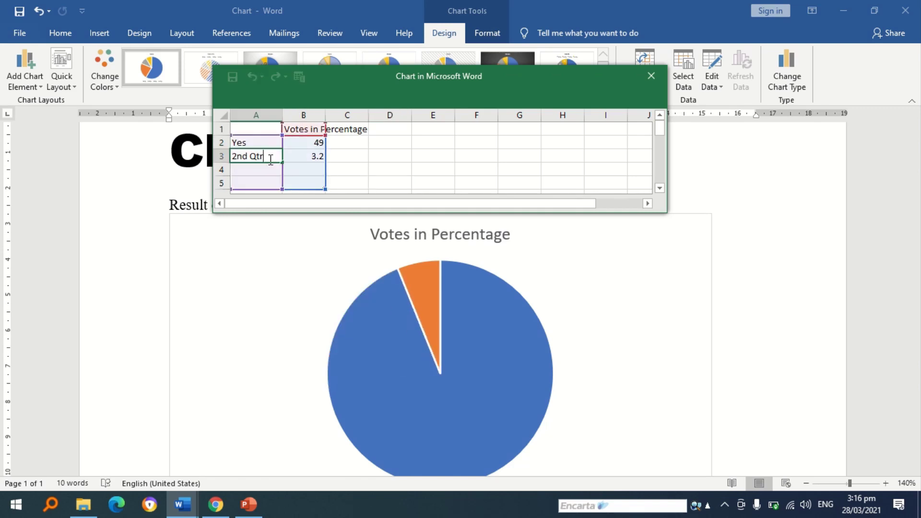
pyautogui.press('BackSpace')
pyautogui.press('BackSpace')
pyautogui.press('BackSpace')
pyautogui.press('BackSpace')
pyautogui.press('BackSpace')
pyautogui.press('BackSpace')
pyautogui.press('BackSpace')
pyautogui.write('N')
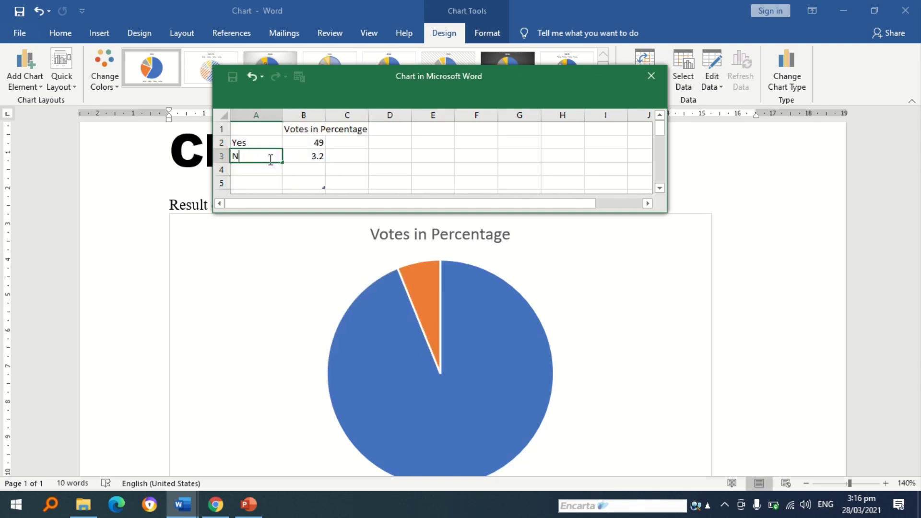
pyautogui.write('o')
# Set the No value in cell B3 to 51
pyautogui.click(305, 156)
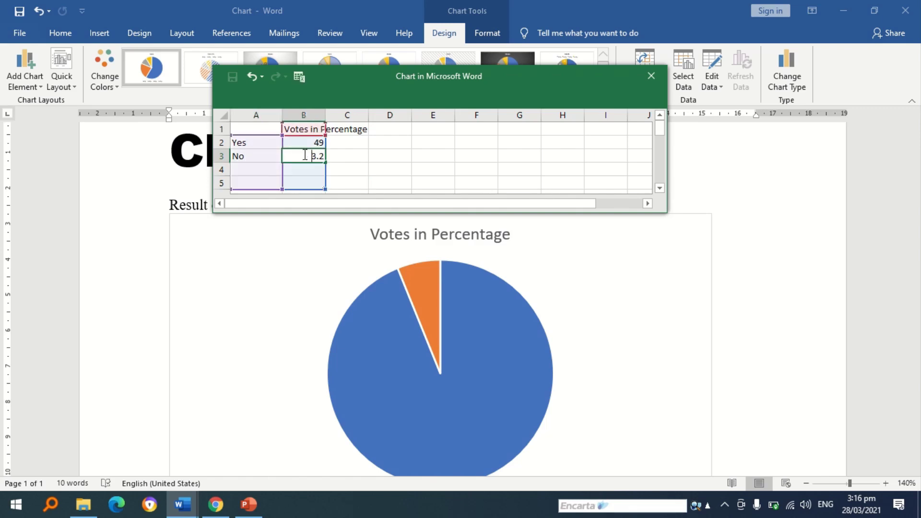
pyautogui.press('Right')
pyautogui.press('Right')
pyautogui.press('Right')
pyautogui.press('BackSpace')
pyautogui.press('BackSpace')
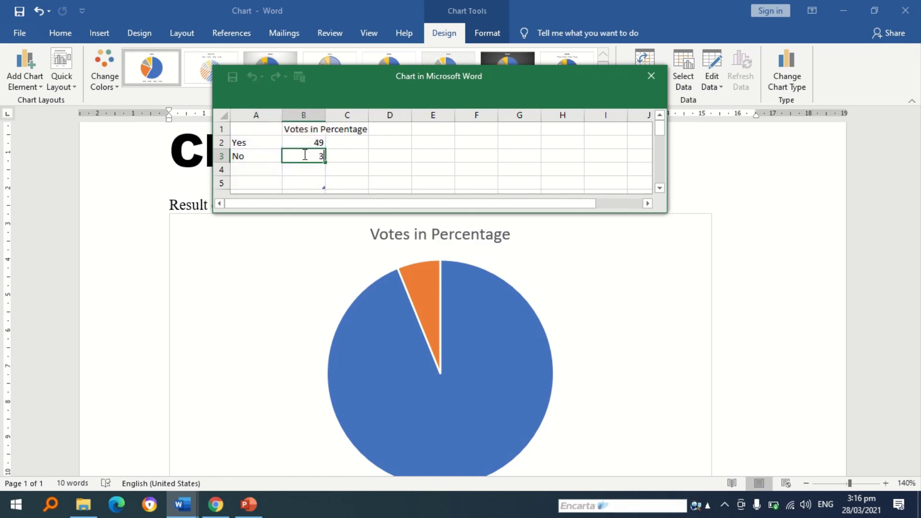
pyautogui.press('BackSpace')
pyautogui.write('51')
pyautogui.click(337, 172)
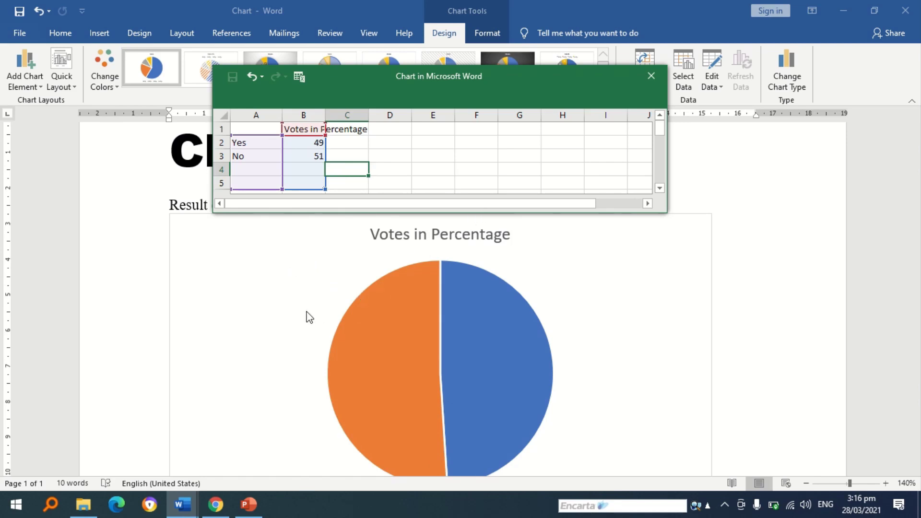
# Shrink the chart's data range to end at row 3, leaving out the empty rows 4 and 5
pyautogui.scroll(-2, 310, 318)
pyautogui.scroll(1, 309, 317)
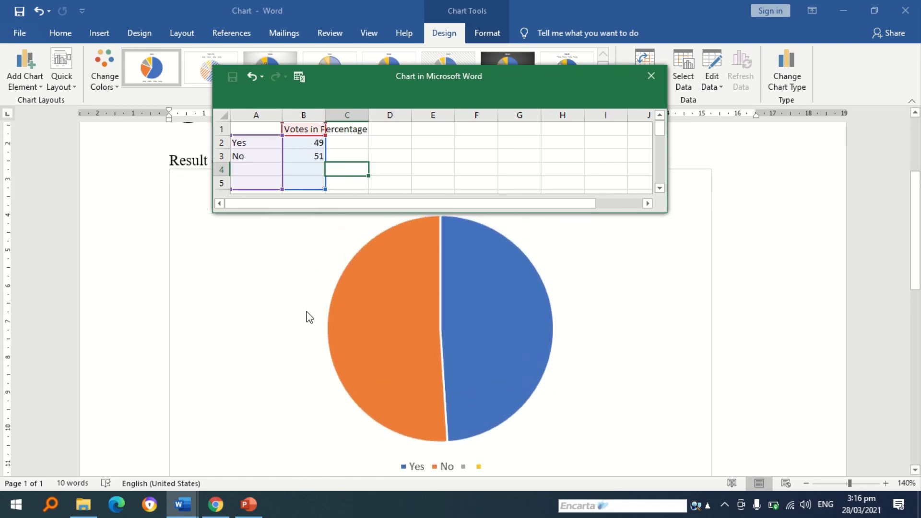
pyautogui.click(398, 168)
pyautogui.click(335, 169)
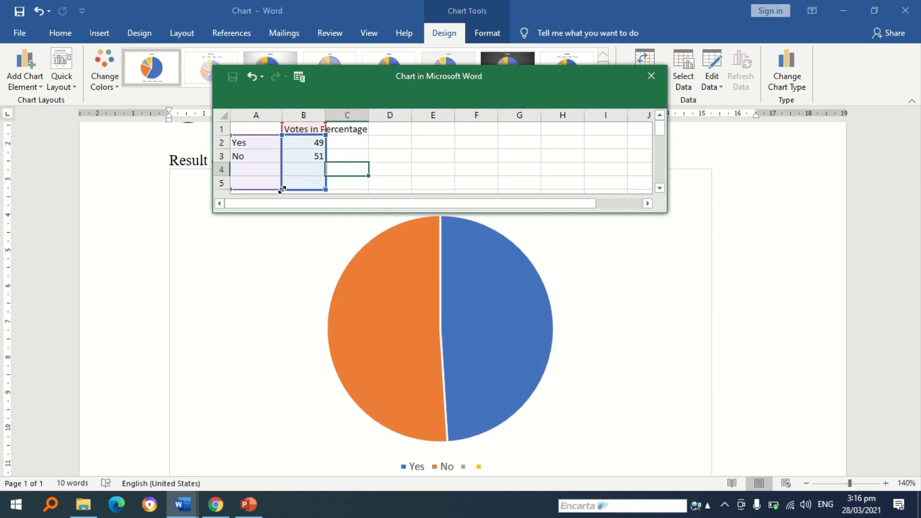
pyautogui.moveTo(282, 190); pyautogui.dragTo(278, 167)
pyautogui.click(413, 169)
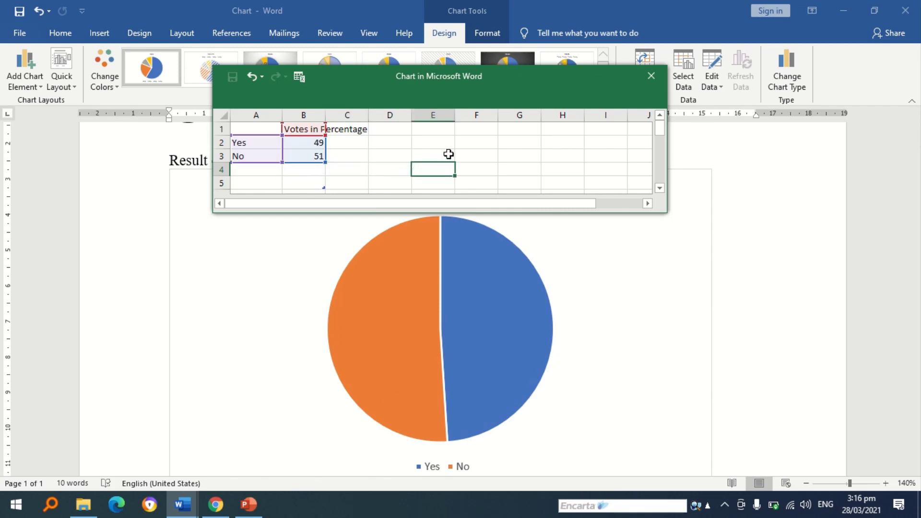
# Close the chart data sheet and look over the pie chart in the document
pyautogui.click(736, 268)
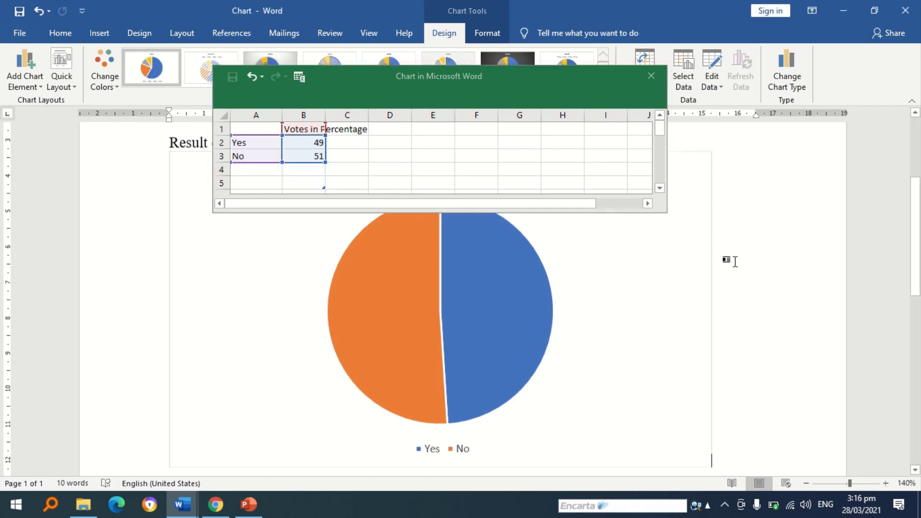
pyautogui.click(650, 77)
pyautogui.moveTo(486, 295)
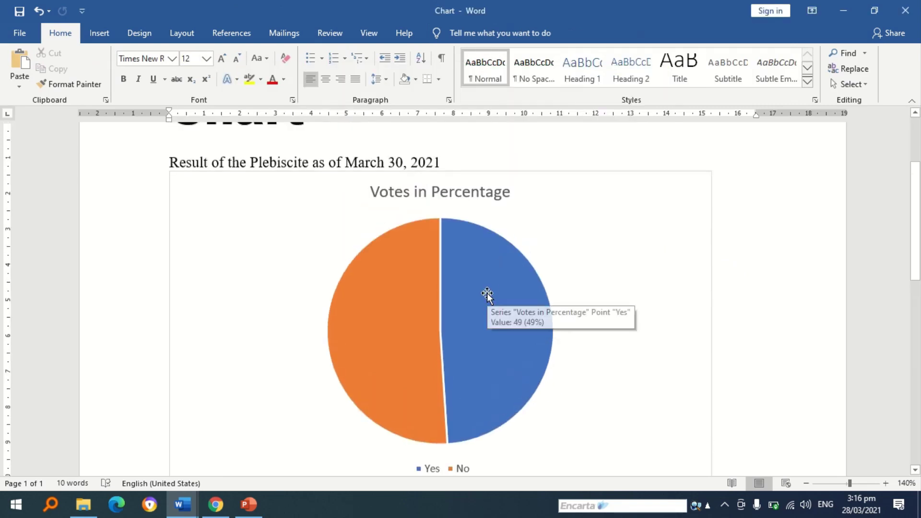
pyautogui.scroll(1, 486, 294)
pyautogui.scroll(-4, 447, 298)
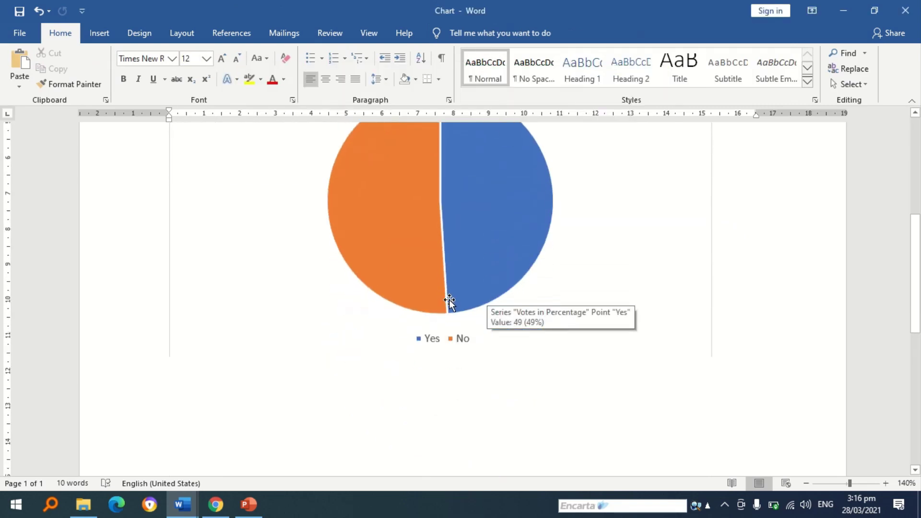
pyautogui.scroll(4, 448, 299)
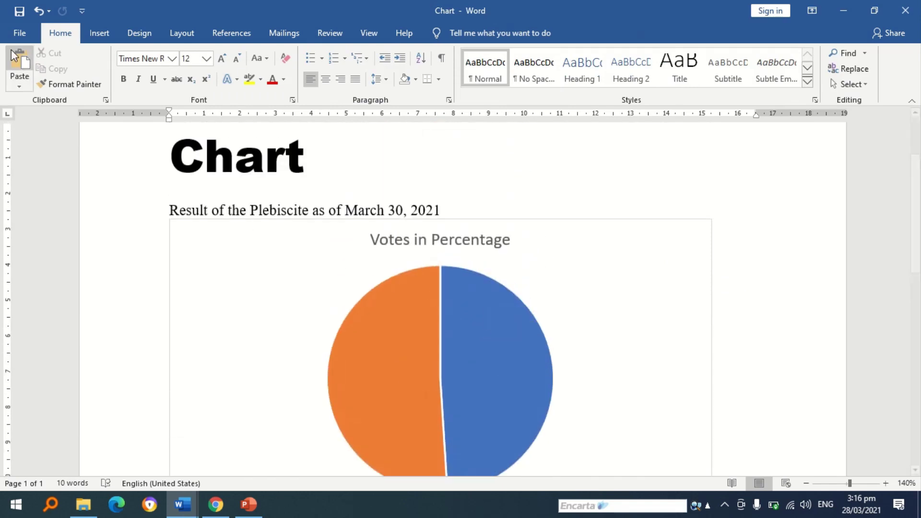
pyautogui.moveTo(406, 7)
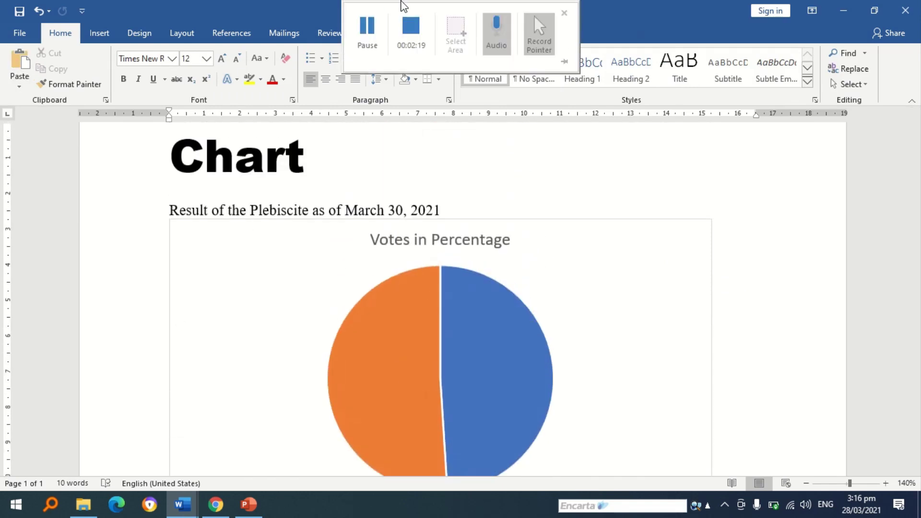
pyautogui.click(411, 36)
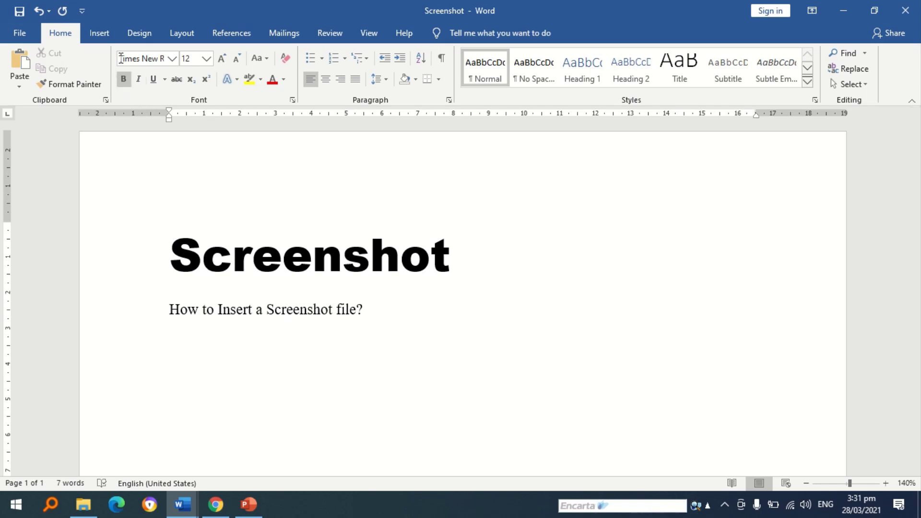
# Insert a screenshot of the open Clip Art document window below "How to Insert a Screenshot file?"
pyautogui.click(101, 33)
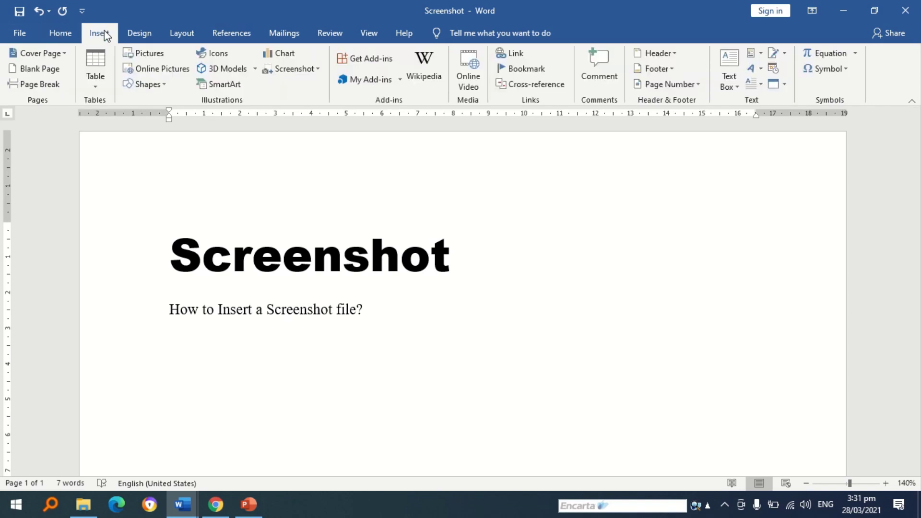
pyautogui.click(314, 72)
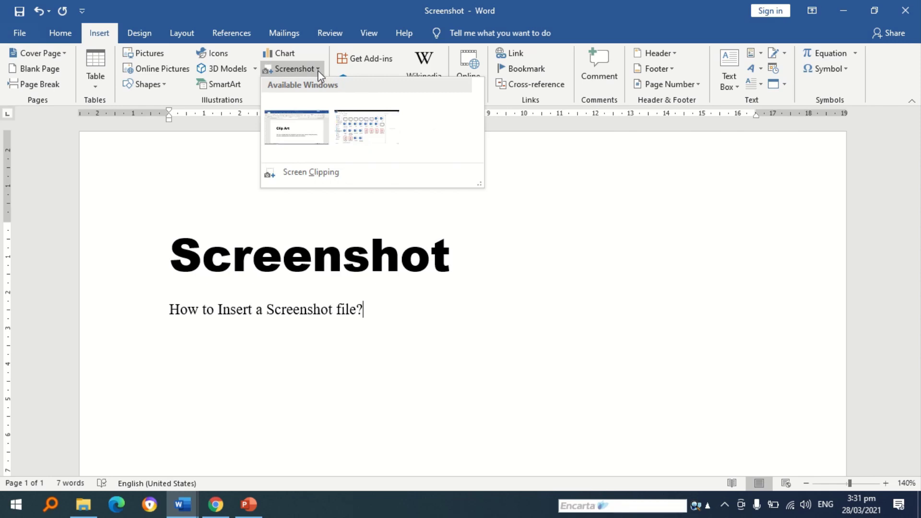
pyautogui.click(297, 137)
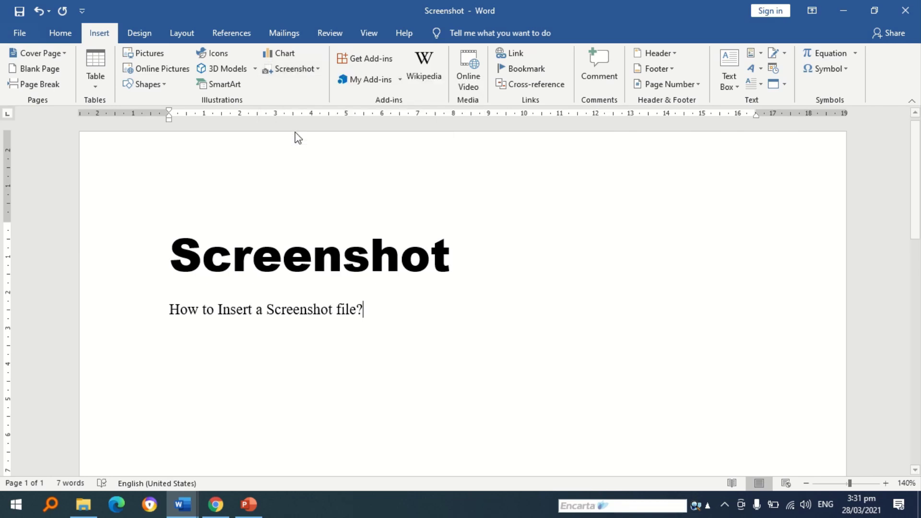
pyautogui.scroll(-3, 373, 348)
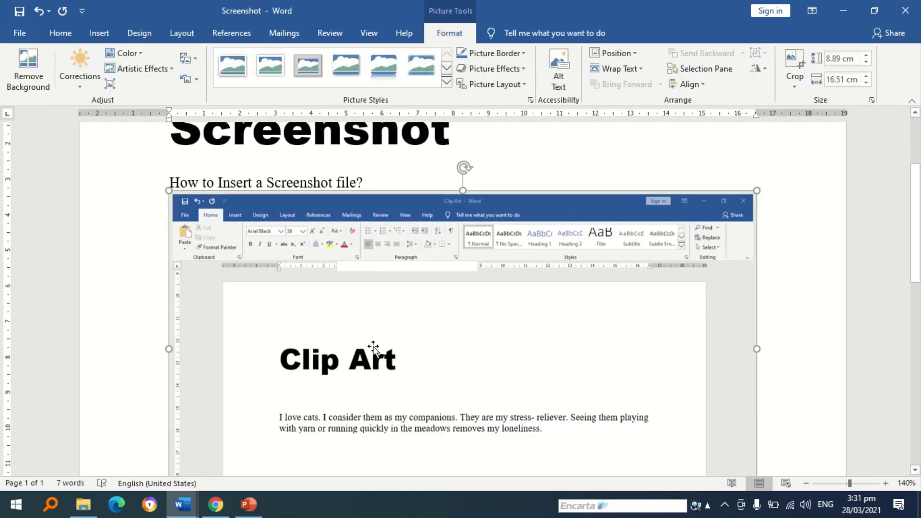
pyautogui.scroll(3, 374, 348)
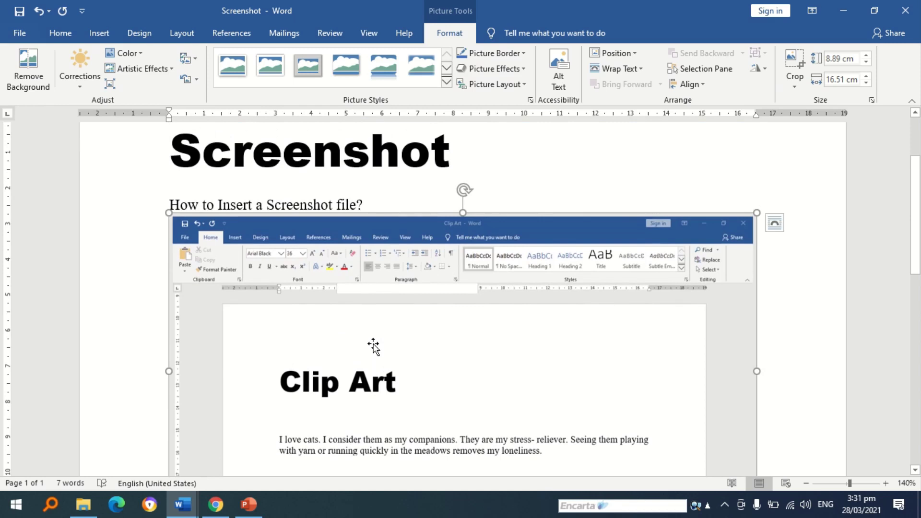
# Replace the selected screenshot with a screen clipping of the whole screen showing the Clip Art document and the taskbar, and look it over
pyautogui.click(99, 33)
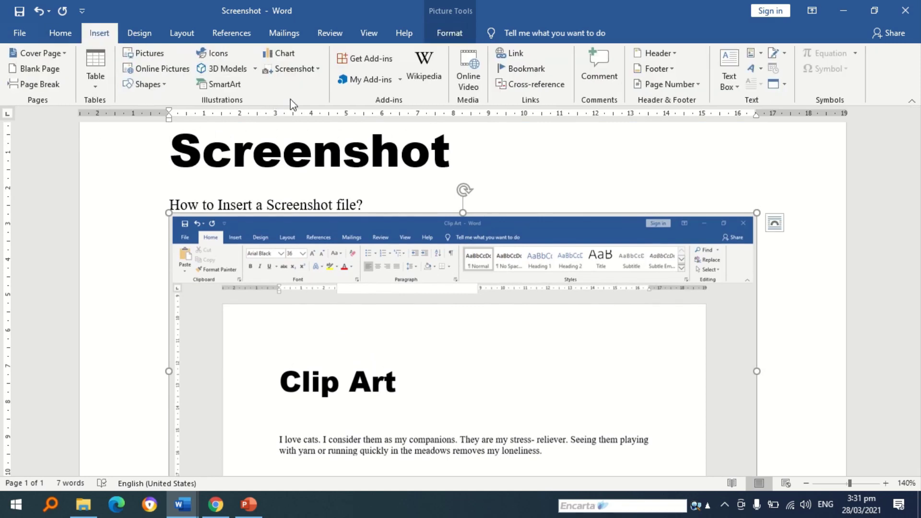
pyautogui.click(310, 71)
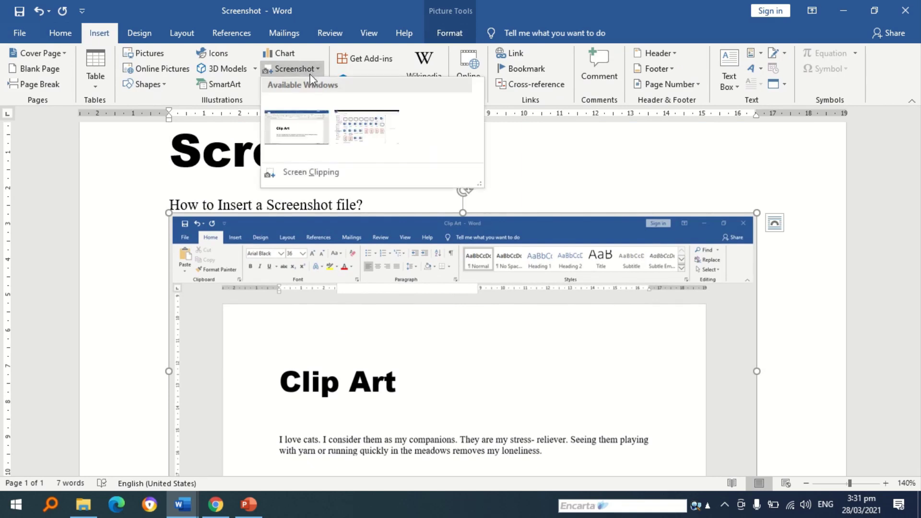
pyautogui.click(305, 173)
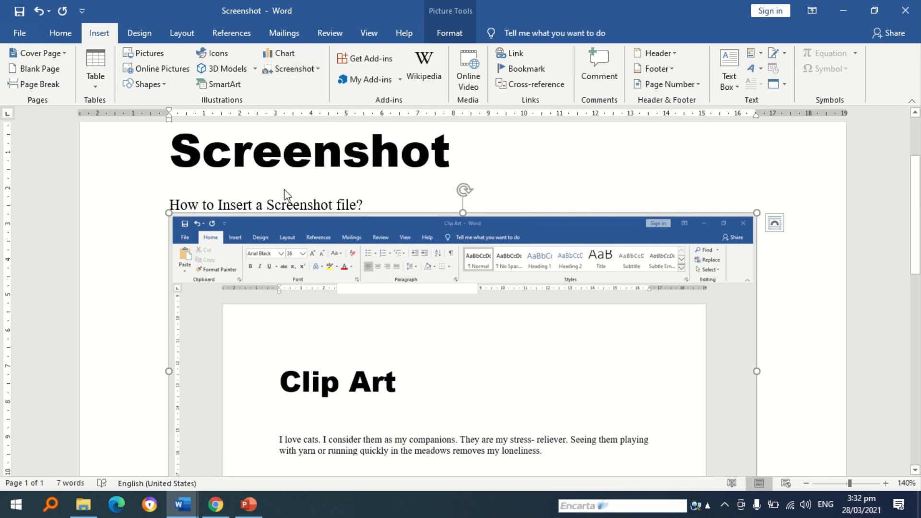
pyautogui.moveTo(214, 514)
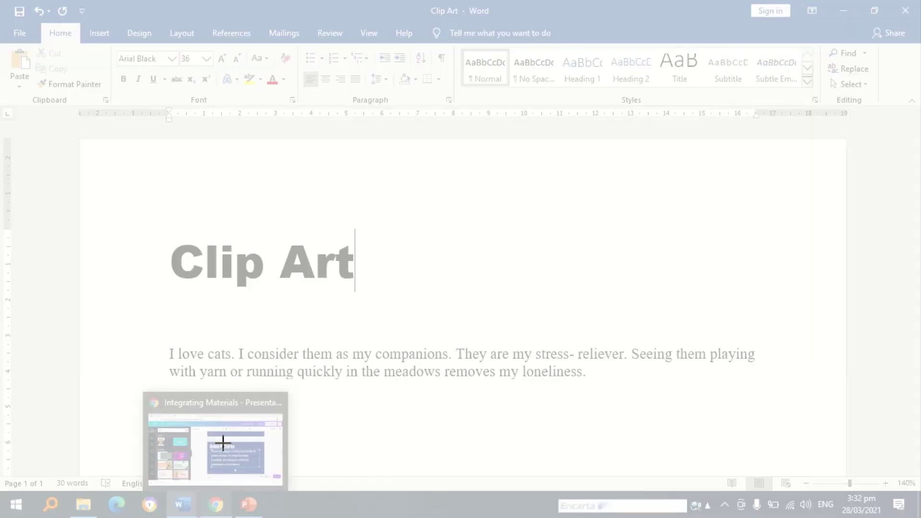
pyautogui.moveTo(1, 1); pyautogui.dragTo(905, 484)
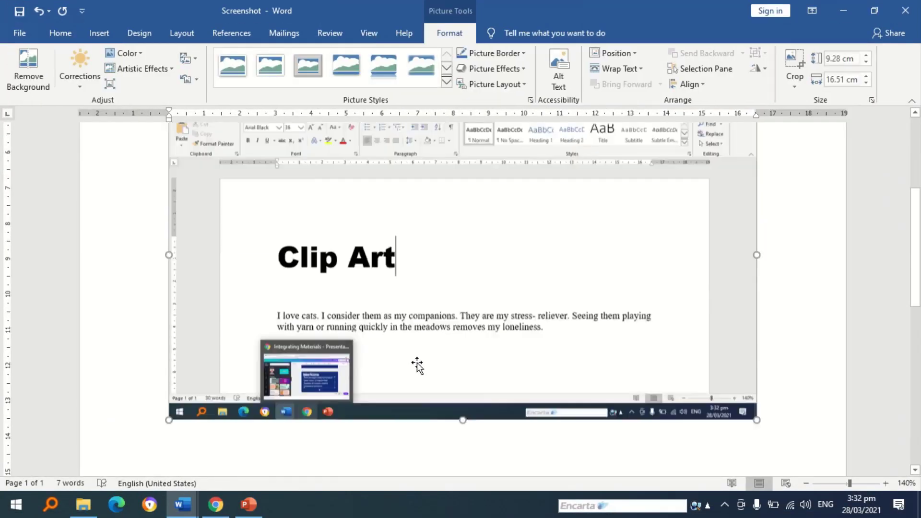
pyautogui.scroll(5, 417, 365)
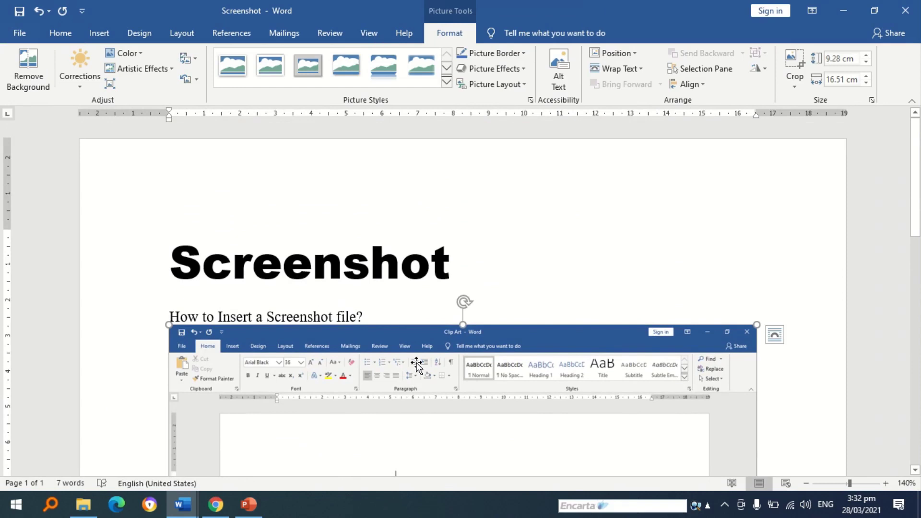
pyautogui.scroll(-1, 416, 366)
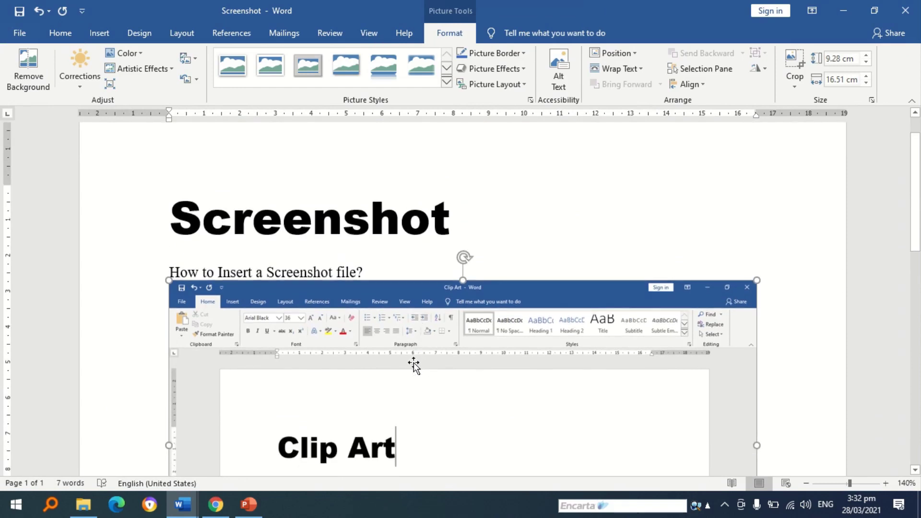
pyautogui.scroll(1, 416, 367)
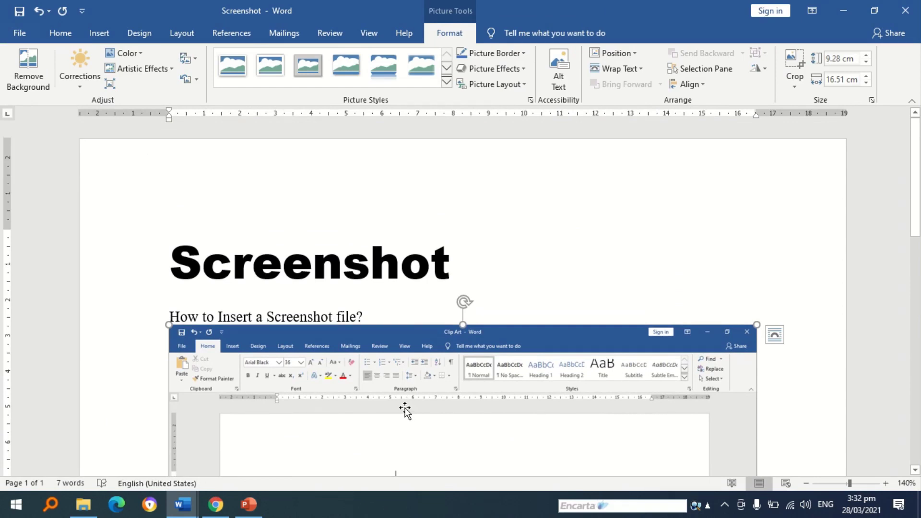
pyautogui.scroll(-5, 405, 411)
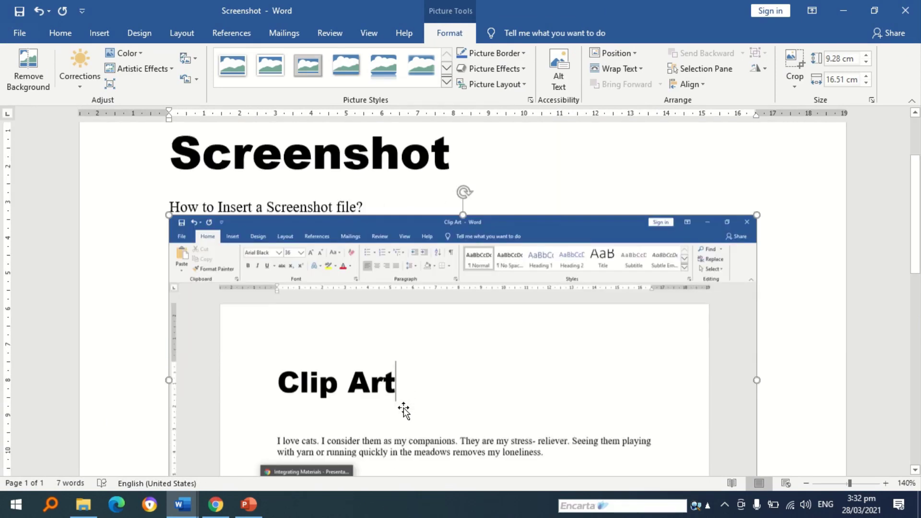
pyautogui.scroll(3, 403, 410)
pyautogui.scroll(1, 403, 409)
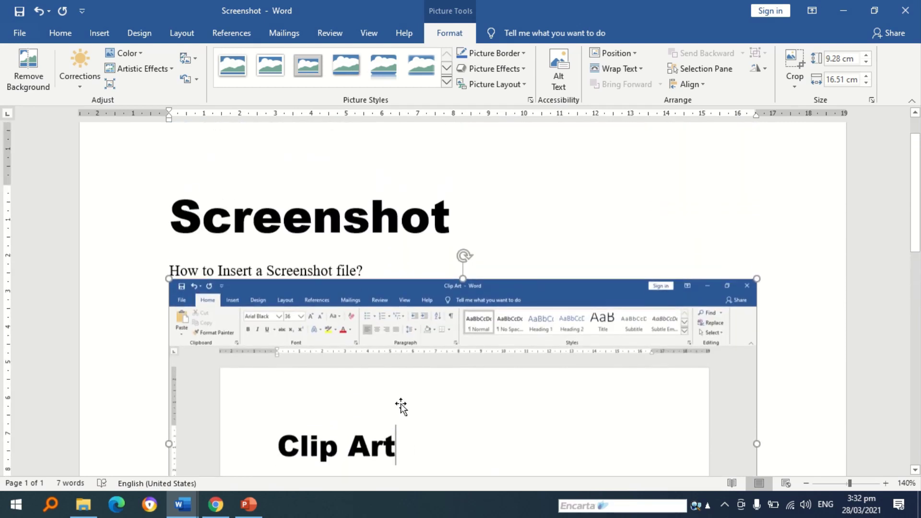